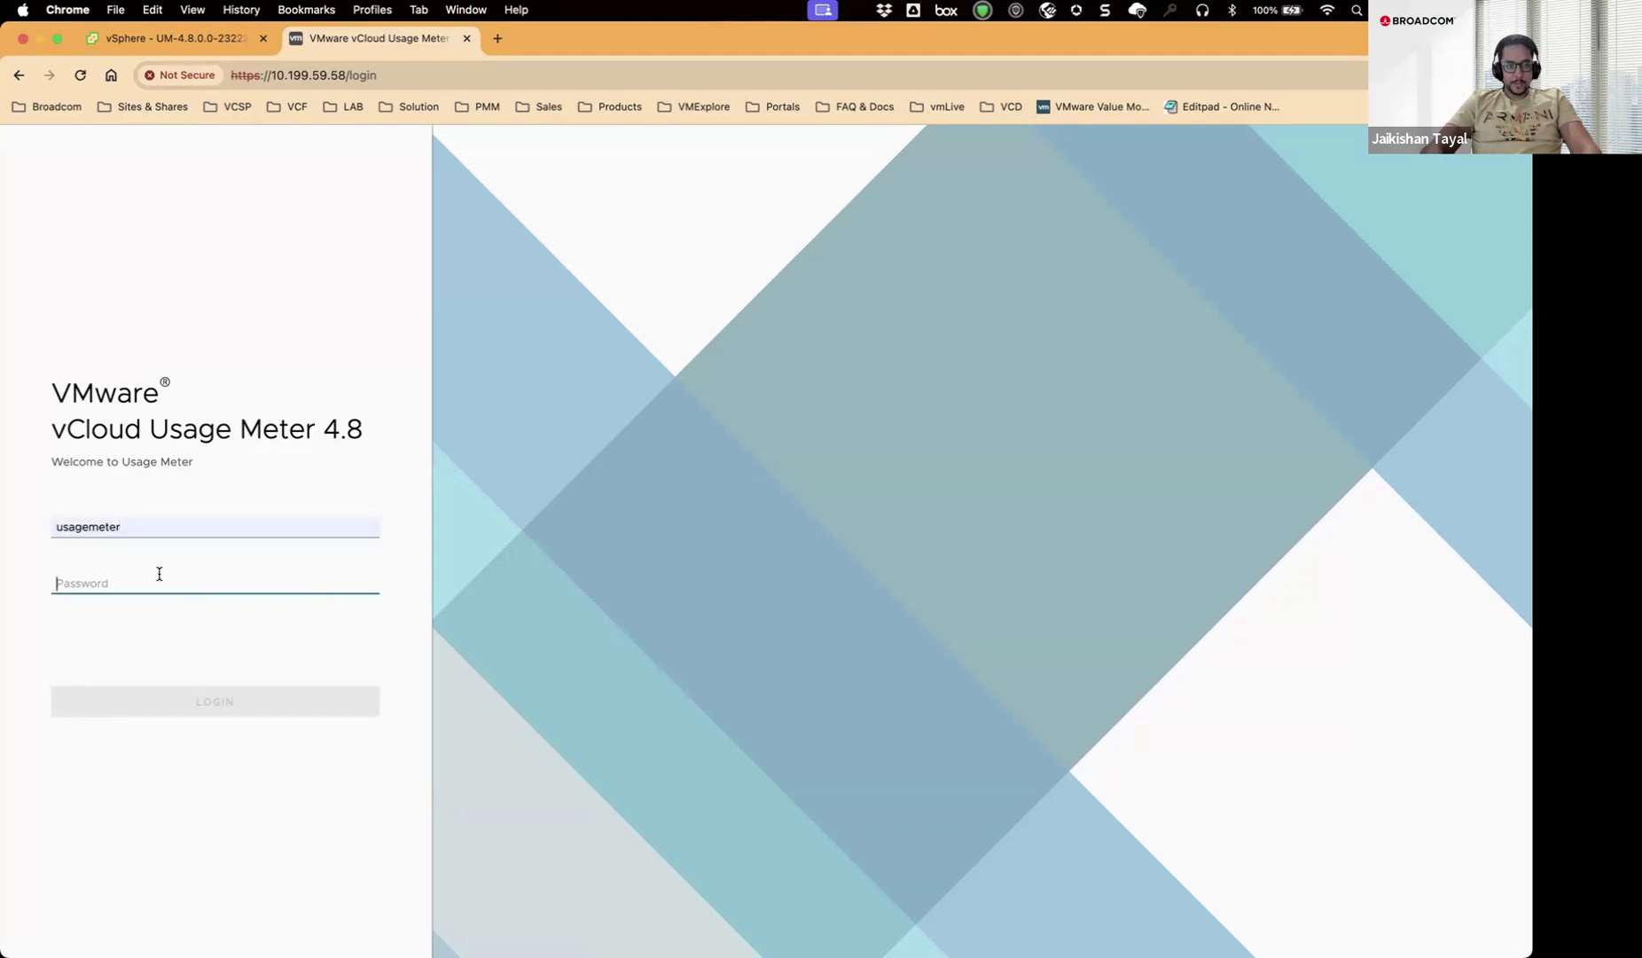
Log in to vCloud Usage Meter with the account password.
type("•••••••")
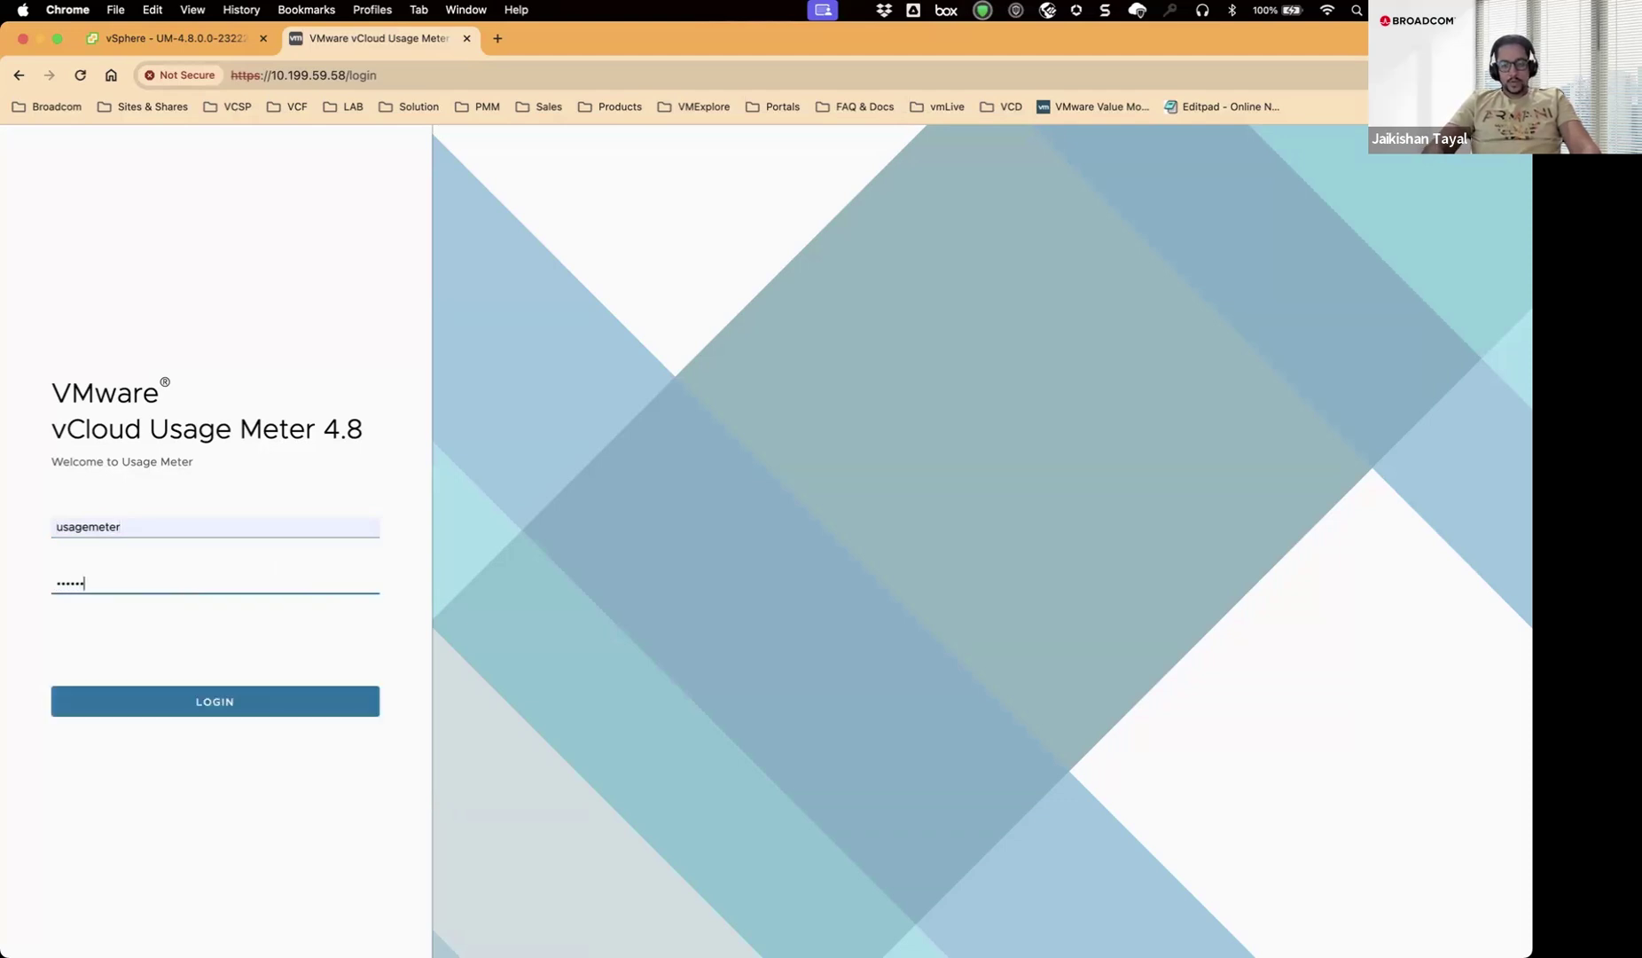
type("•")
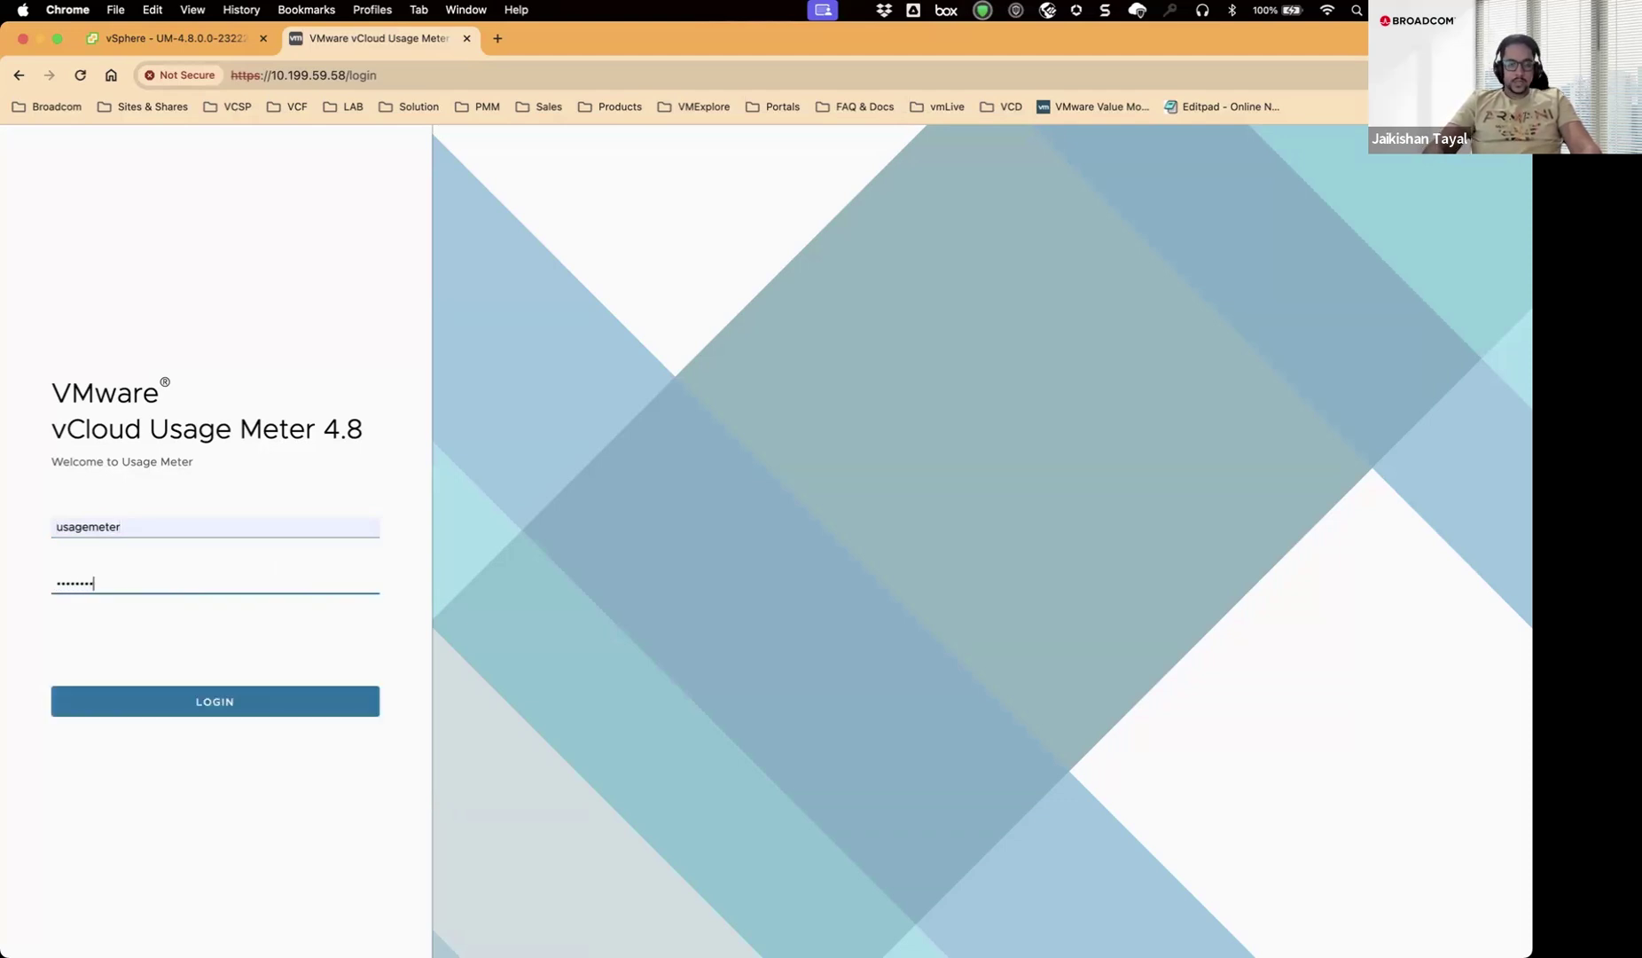
key("Return")
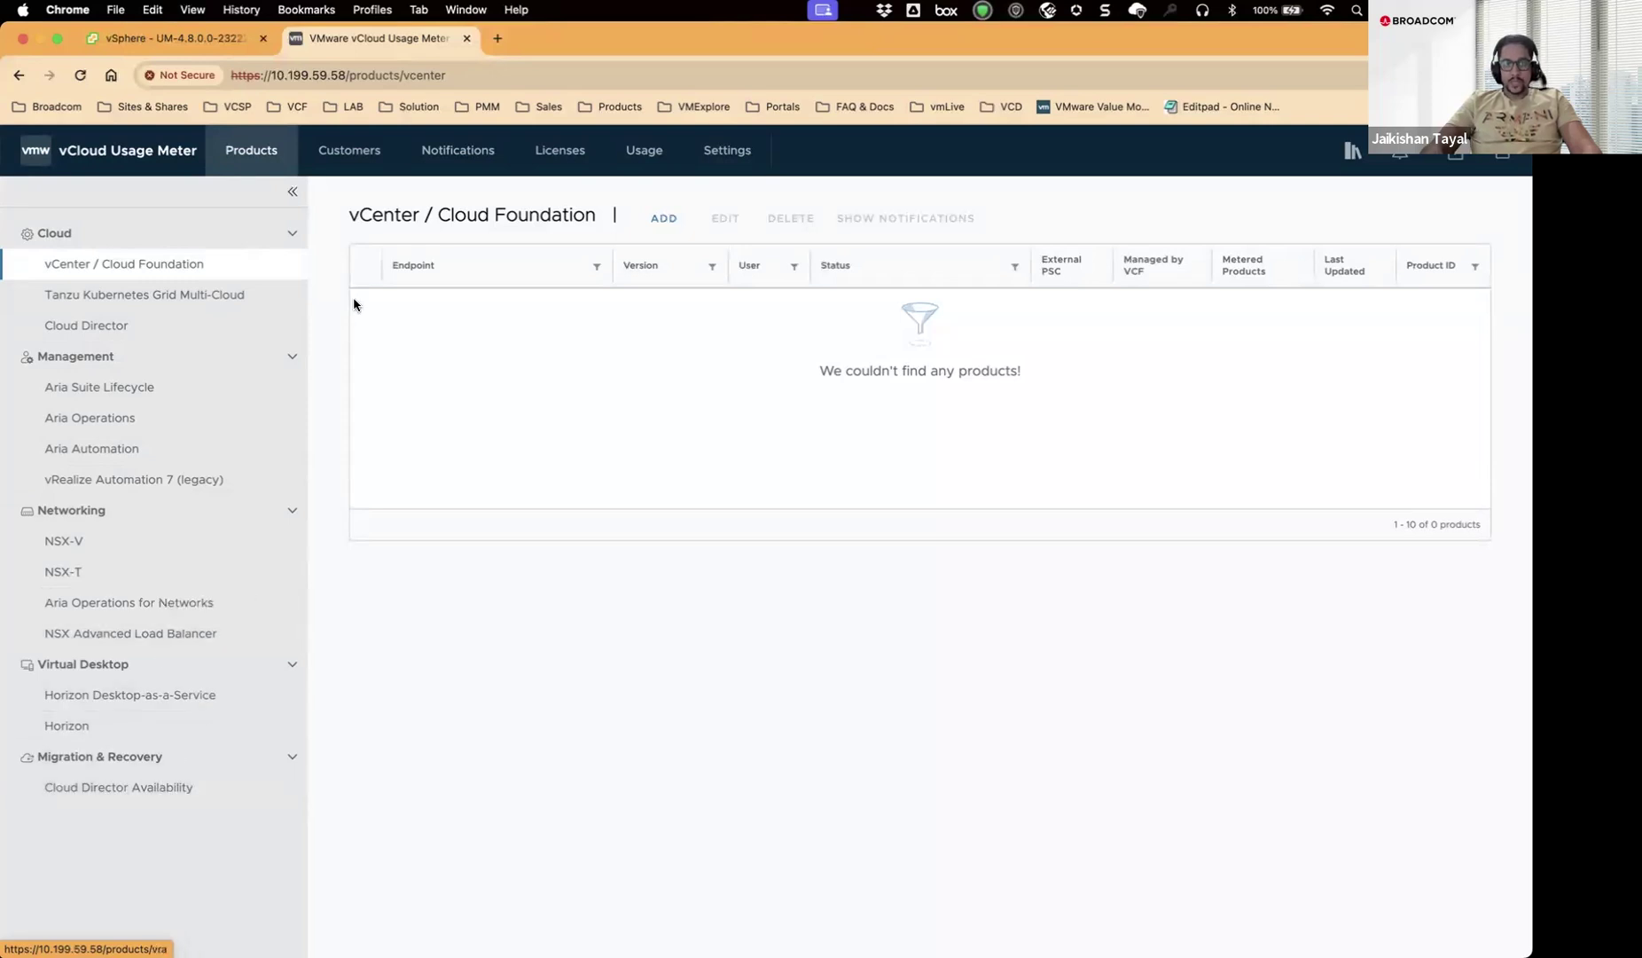
Begin adding a vCenter / Cloud Foundation product with endpoint 10.199.58.1.
left_click(141, 268)
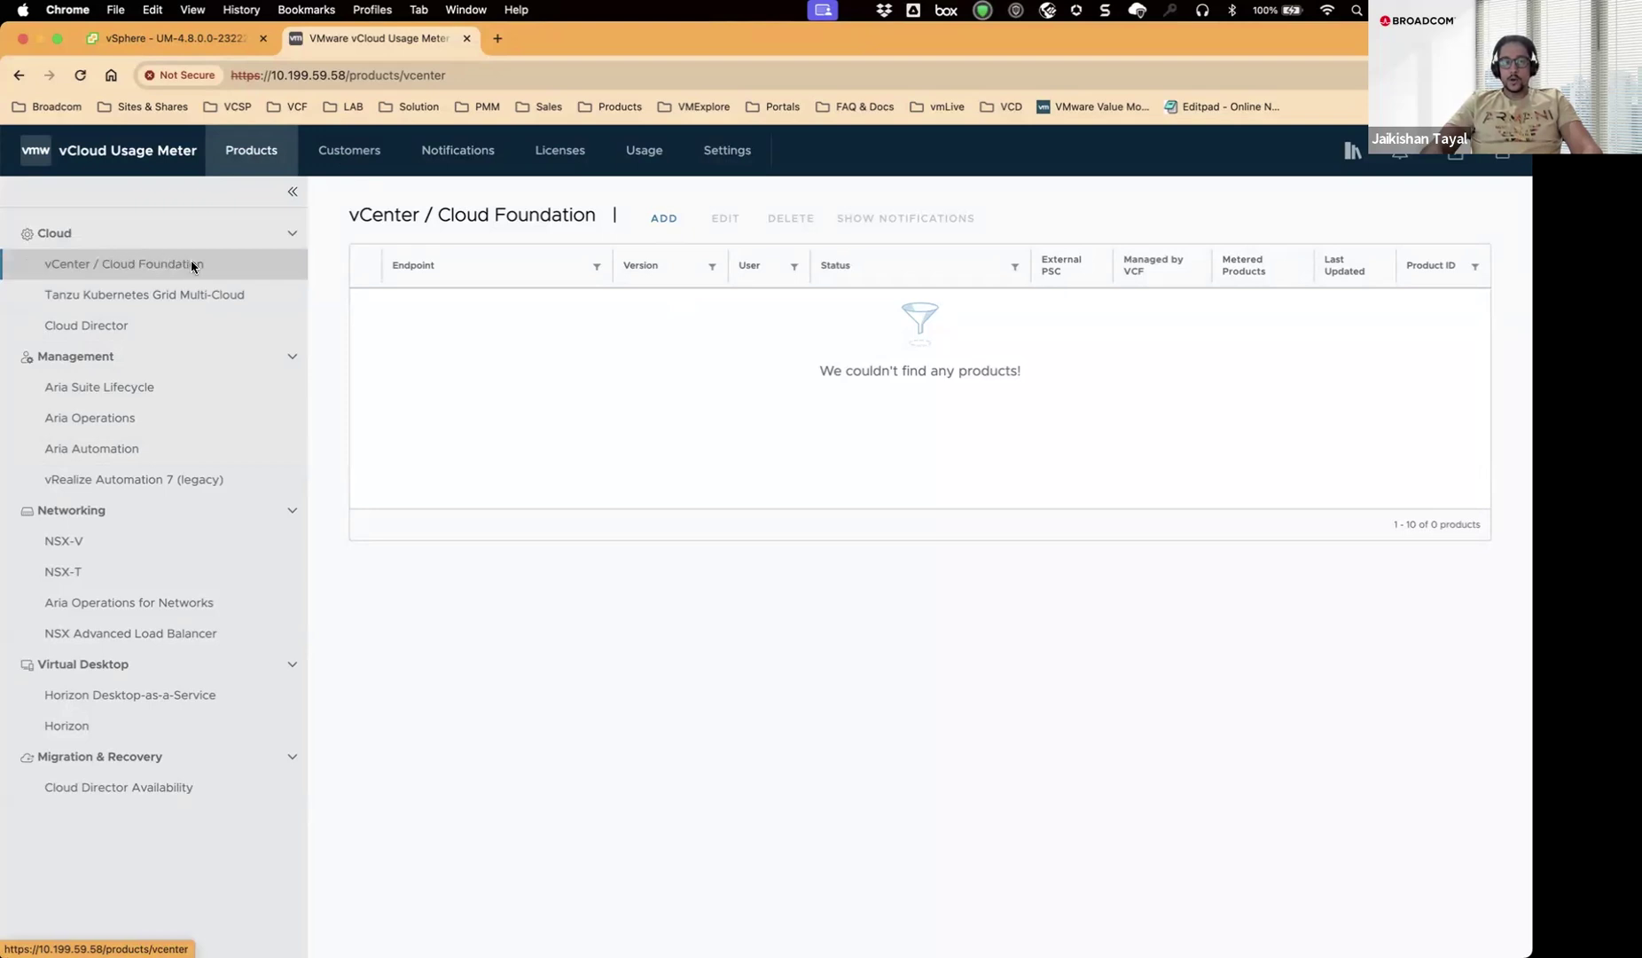
left_click(668, 219)
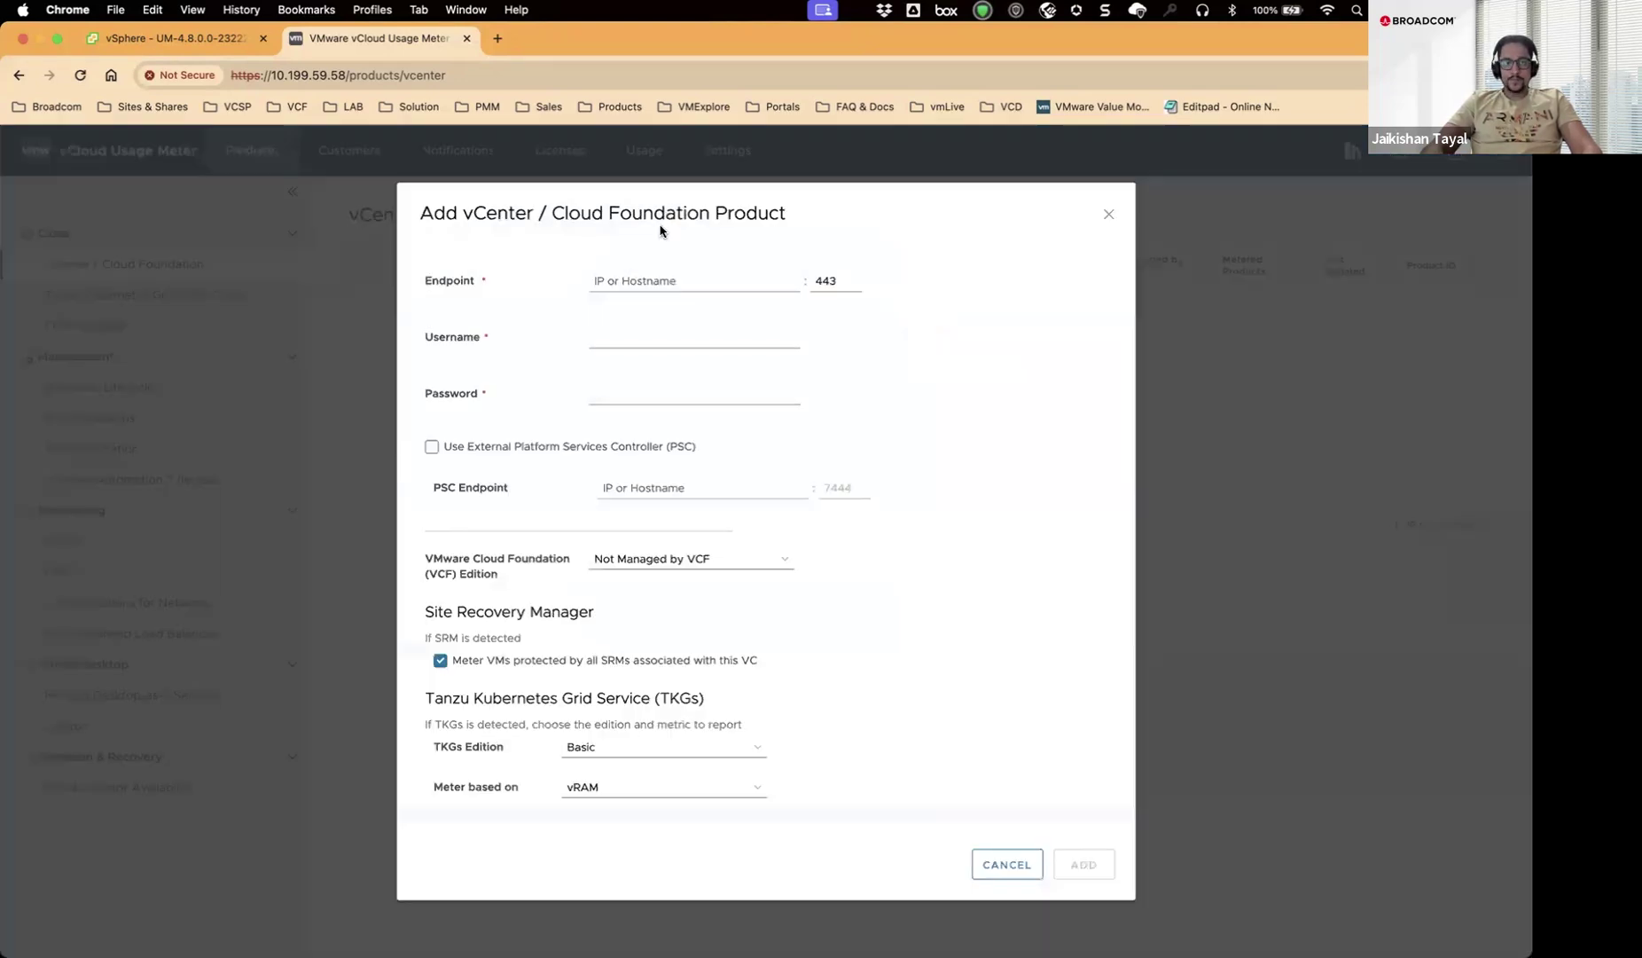
left_click(626, 281)
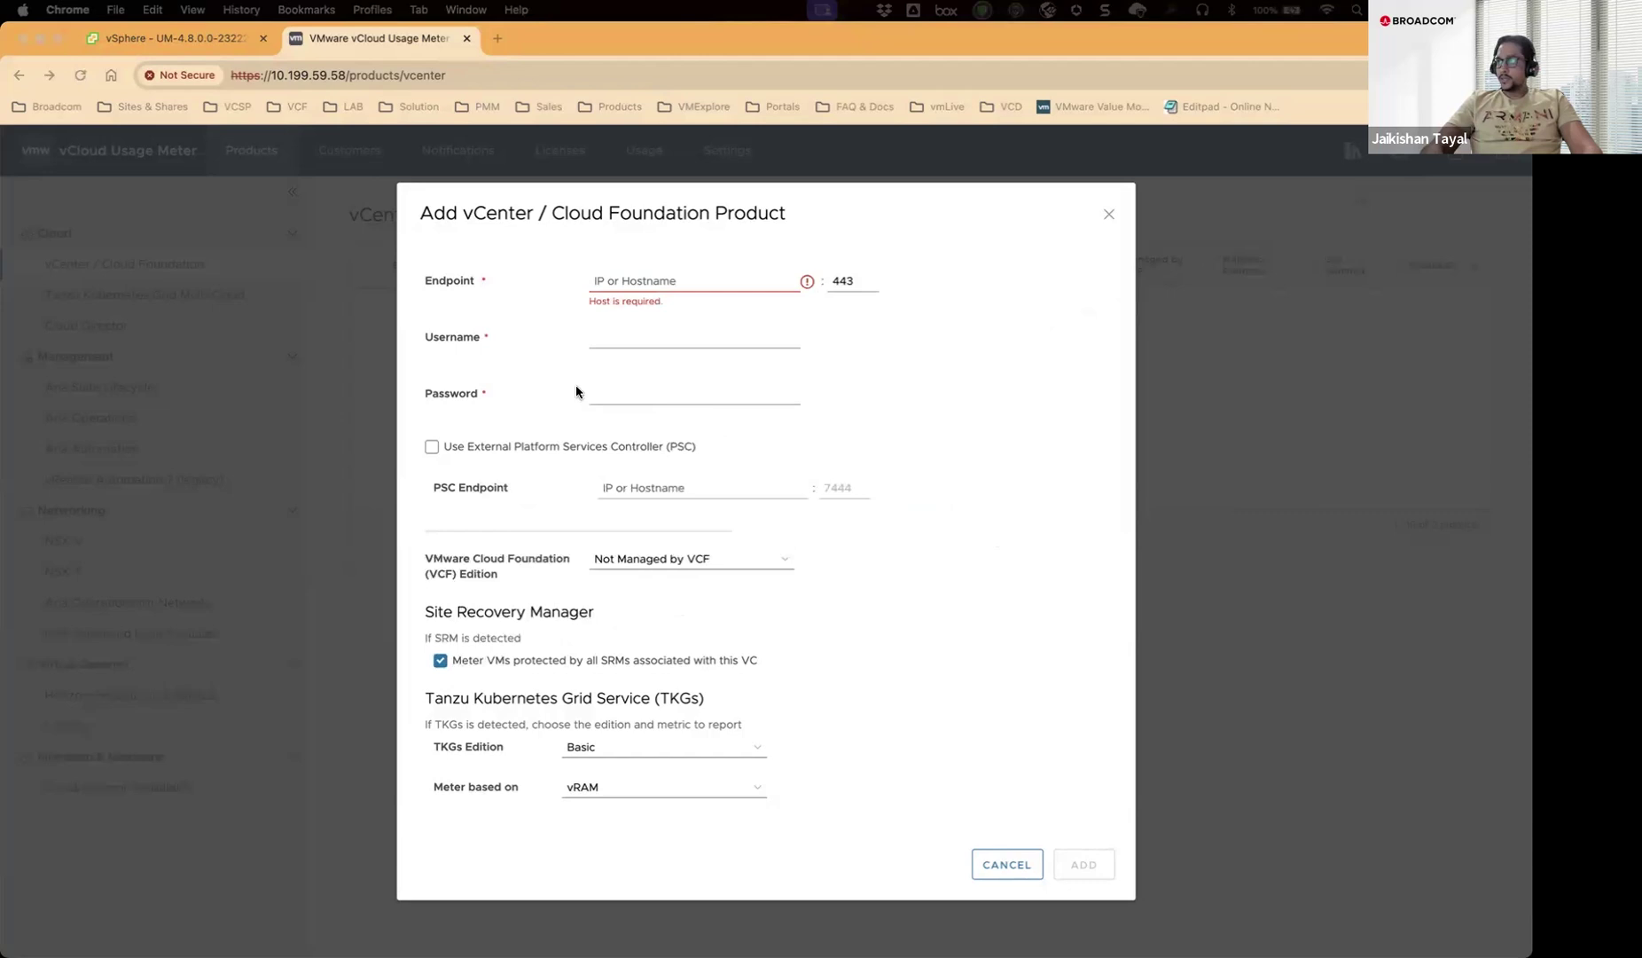
left_click(624, 282)
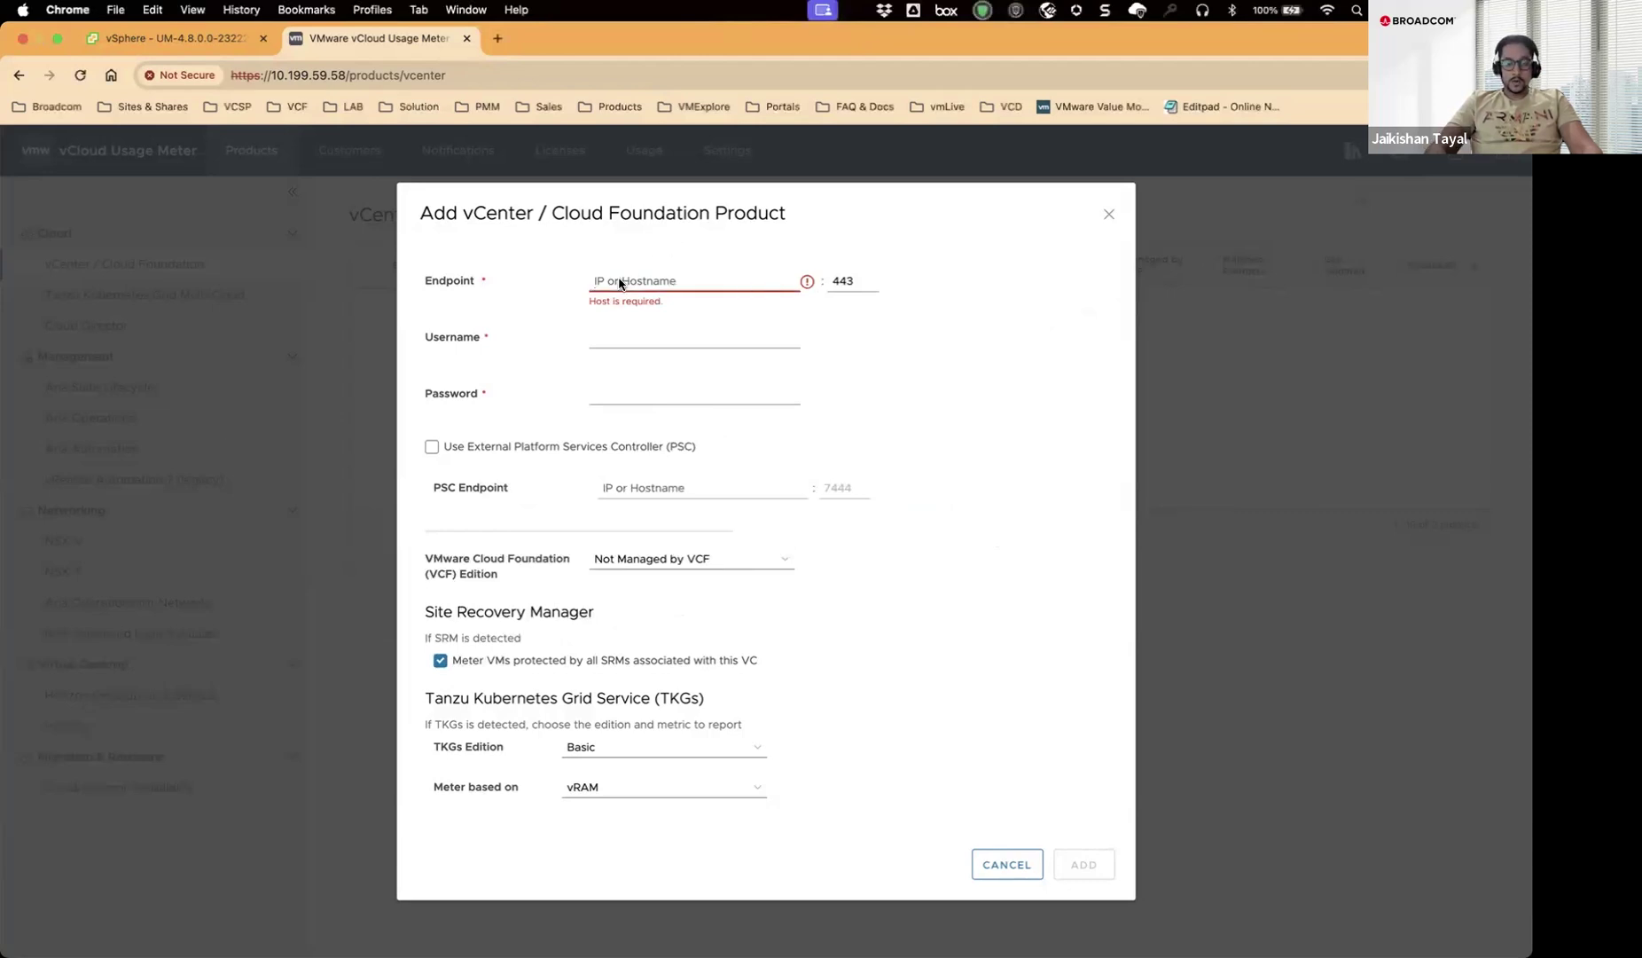
type("10")
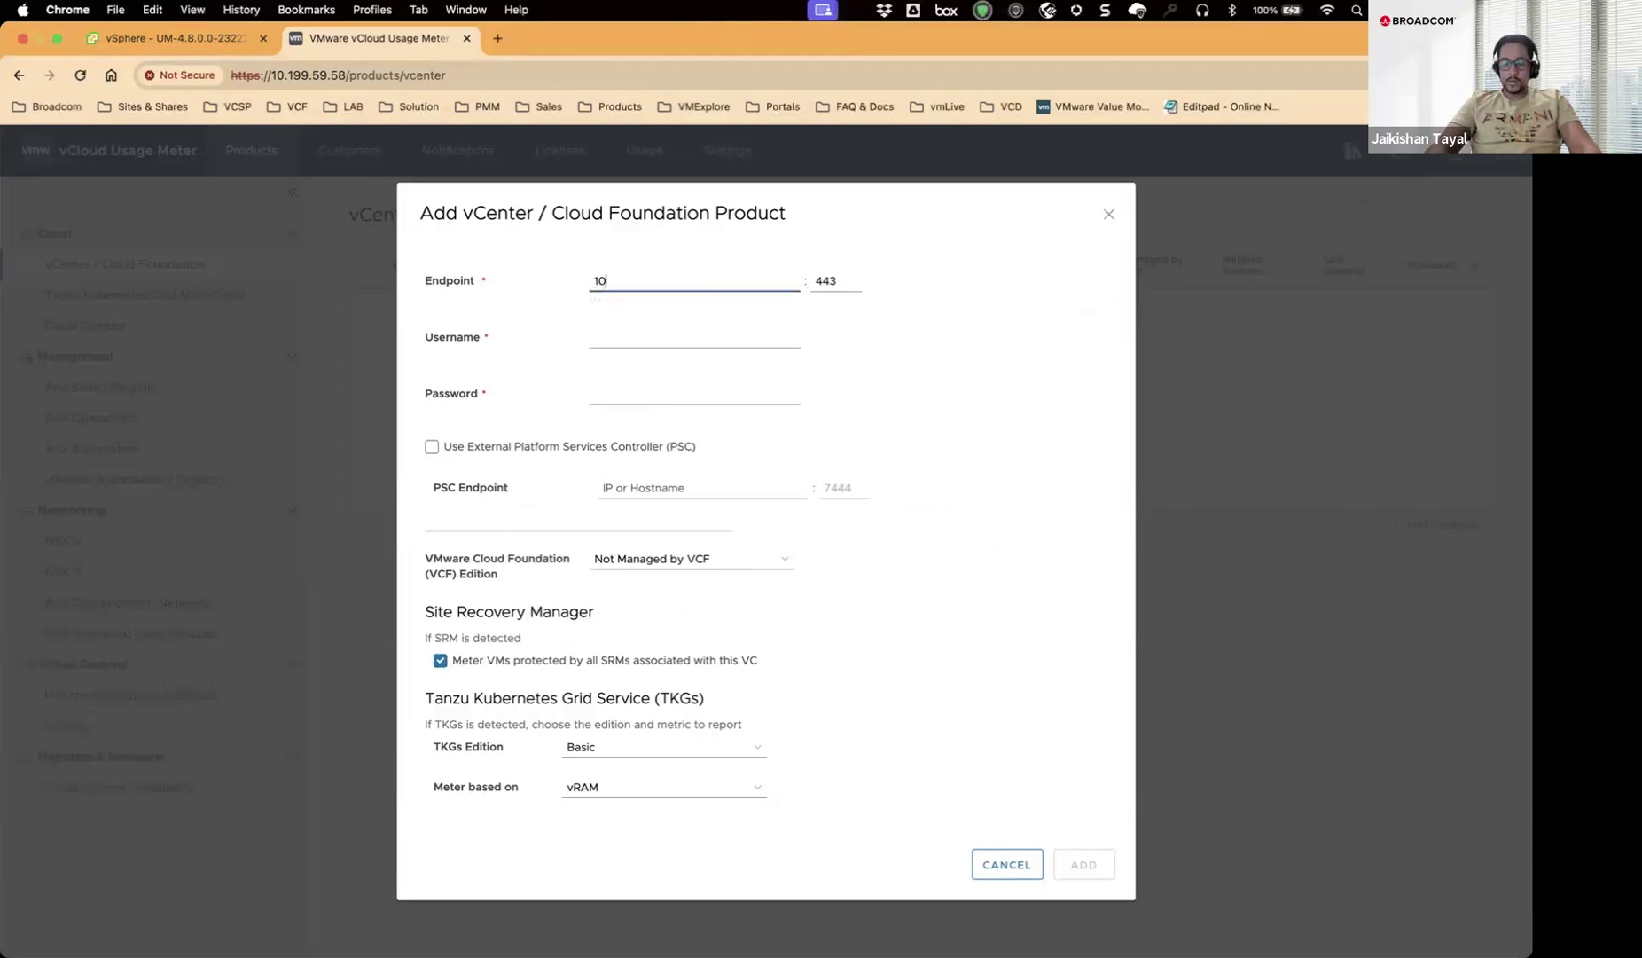
type(".199.58")
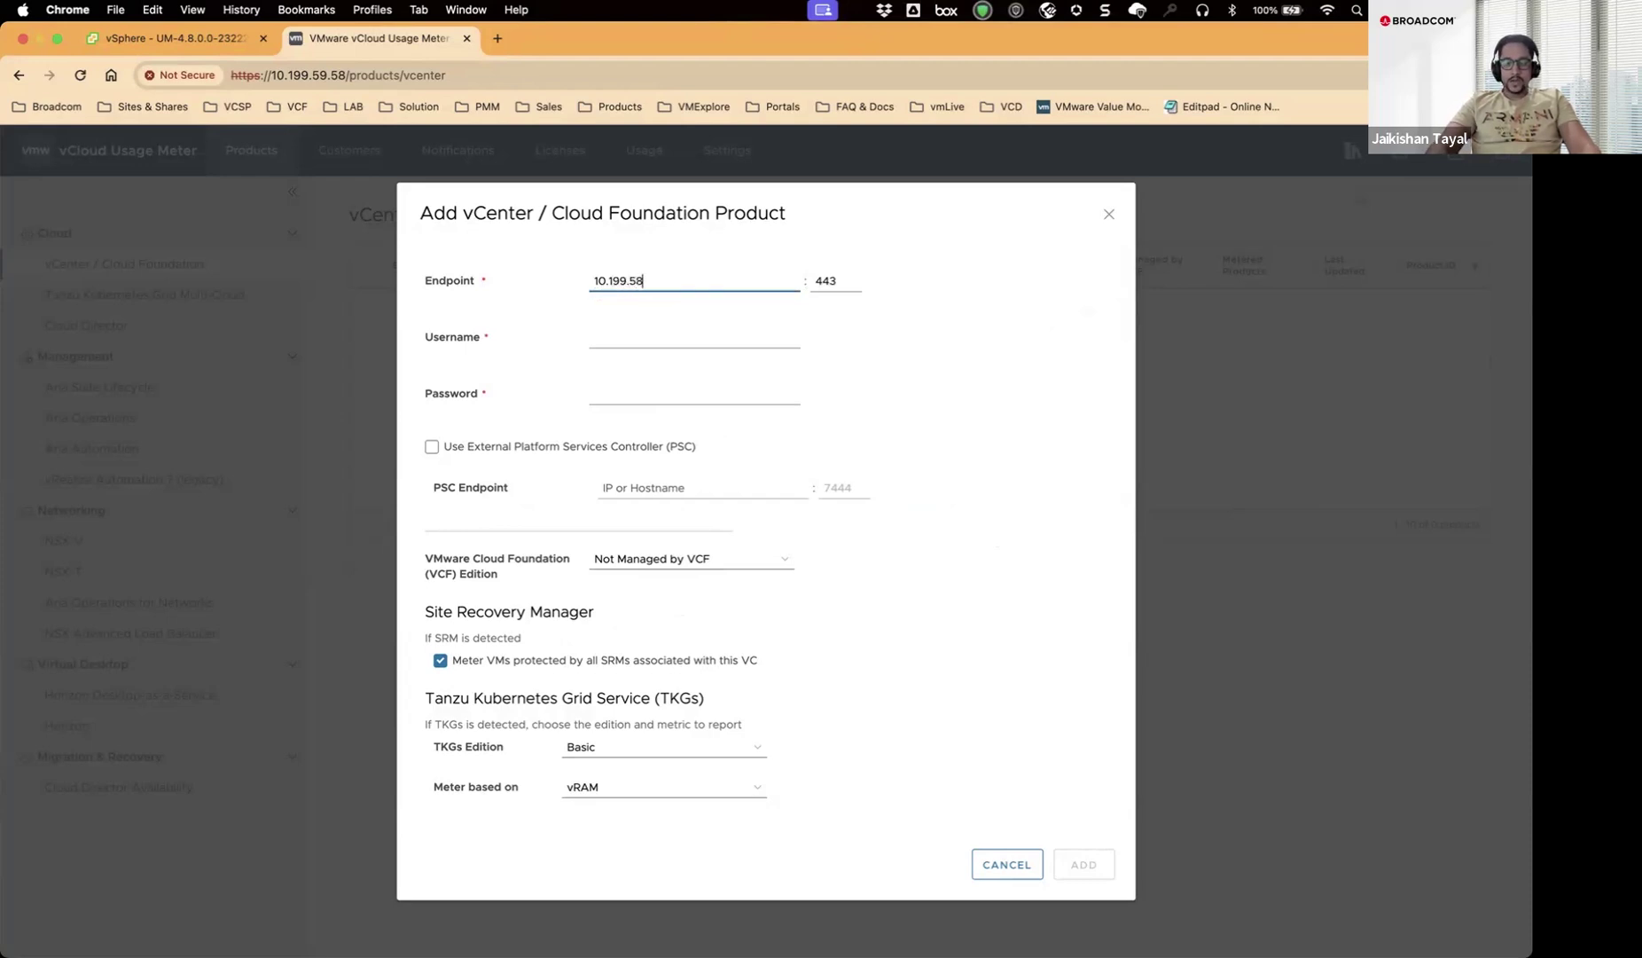
type(".1")
Enter the vCenter administrator username and its password in the Add vCenter dialog.
left_click(612, 336)
type("adm")
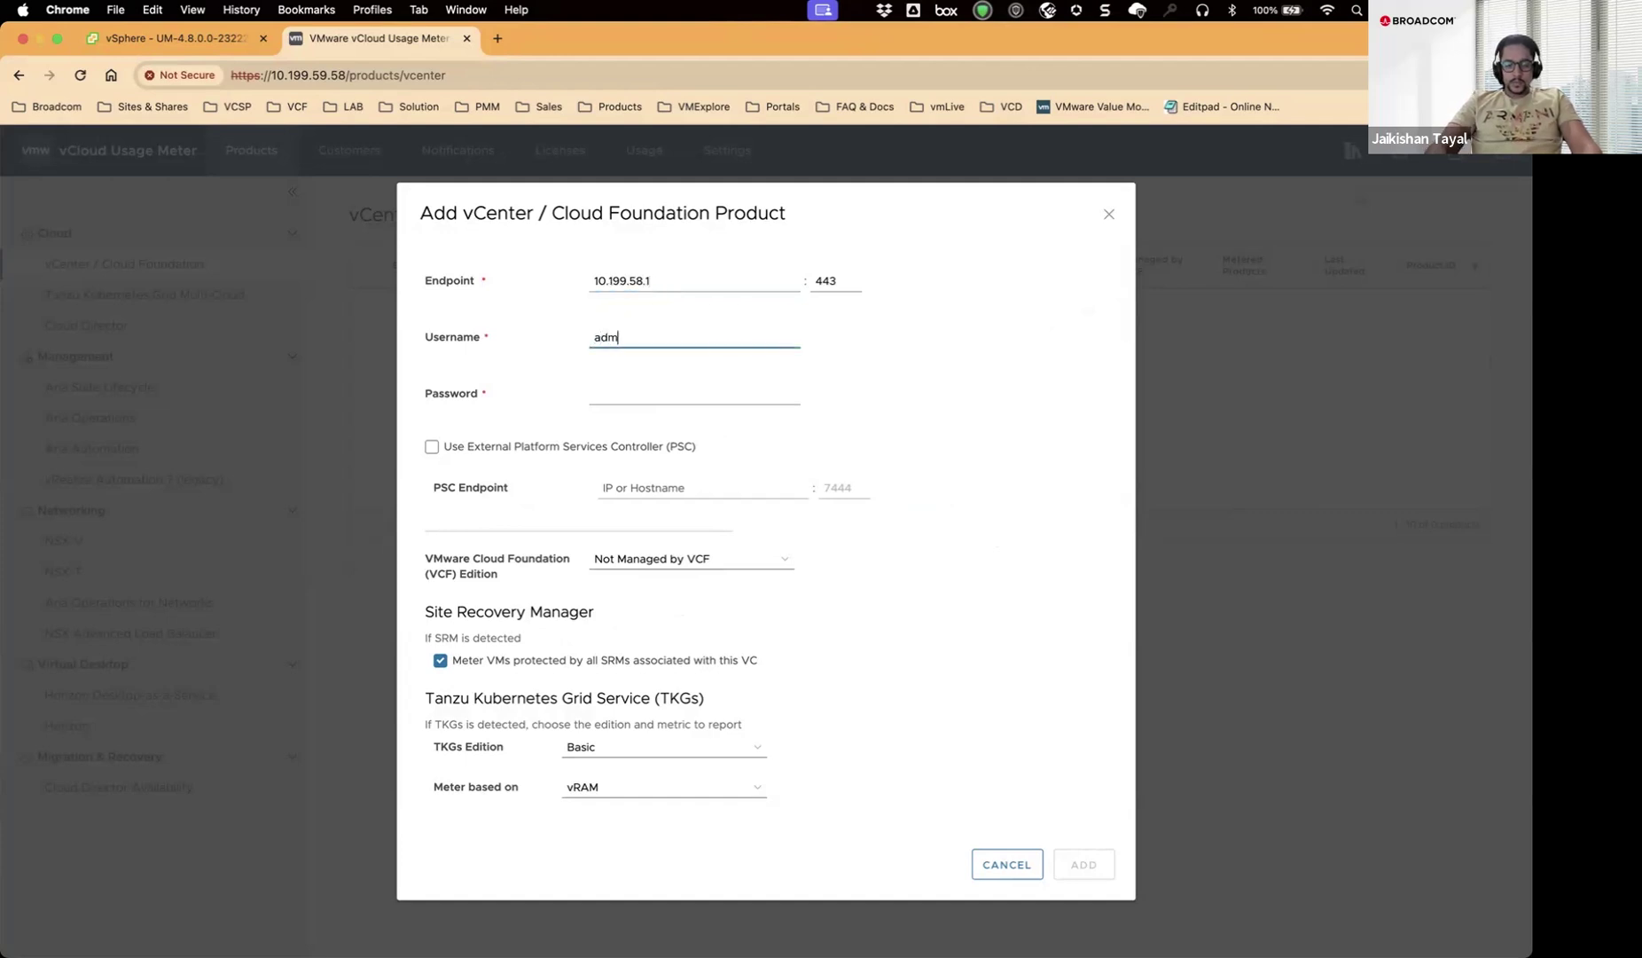
type("inistrato")
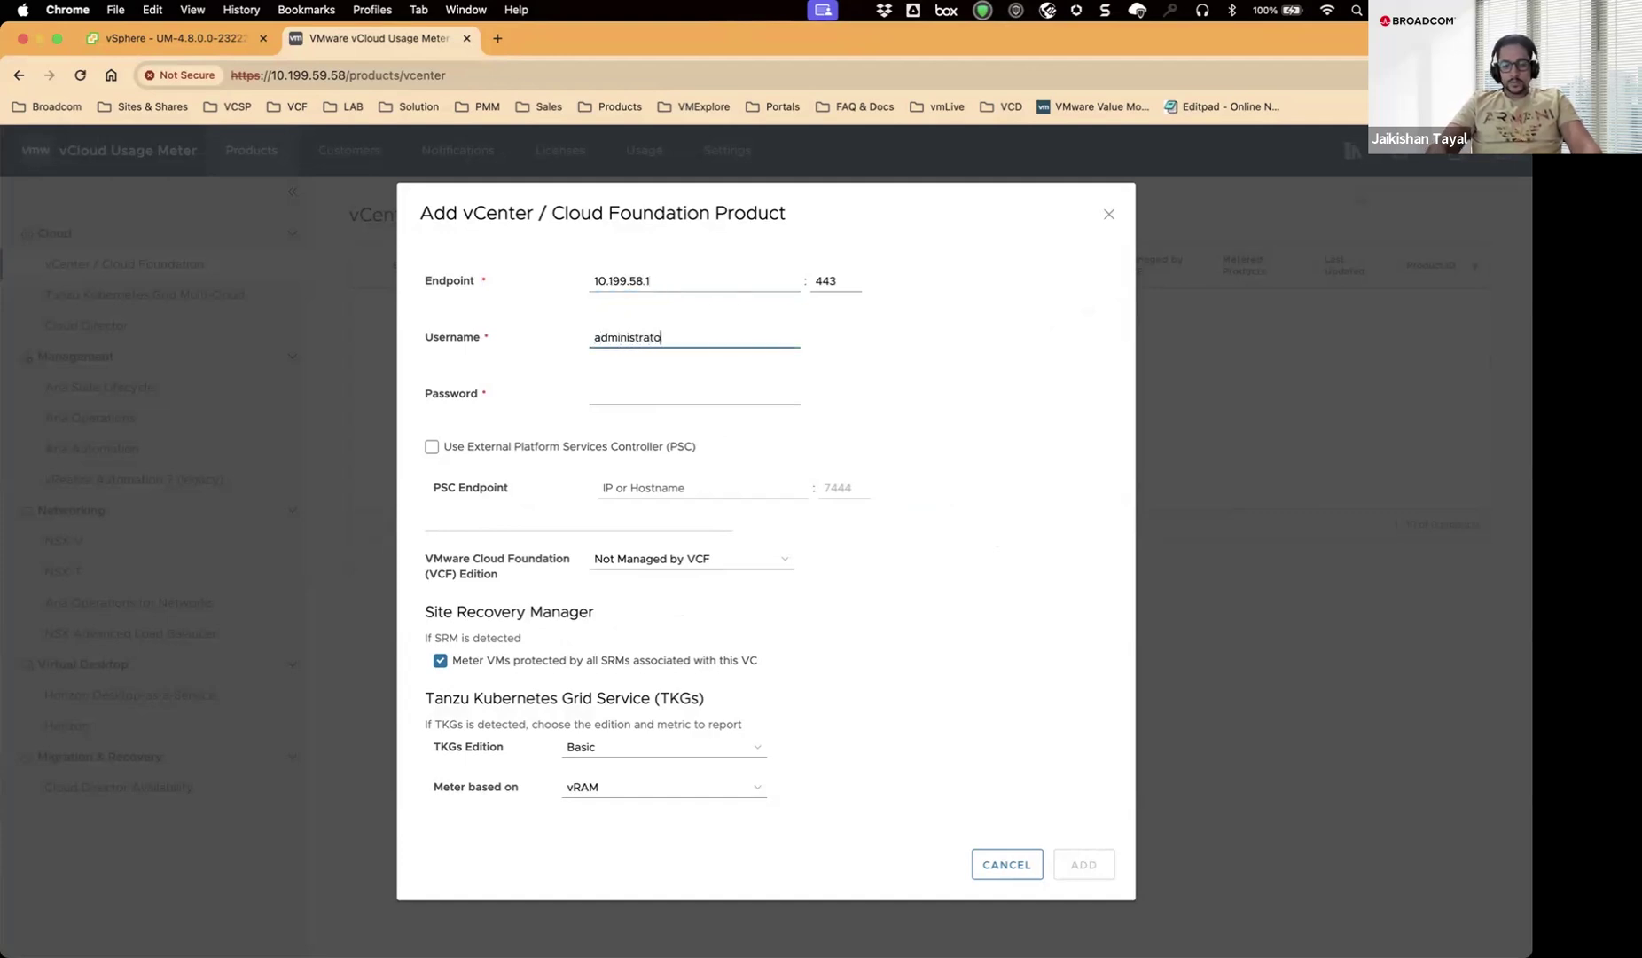
type("r@vsphere.local")
key("Tab")
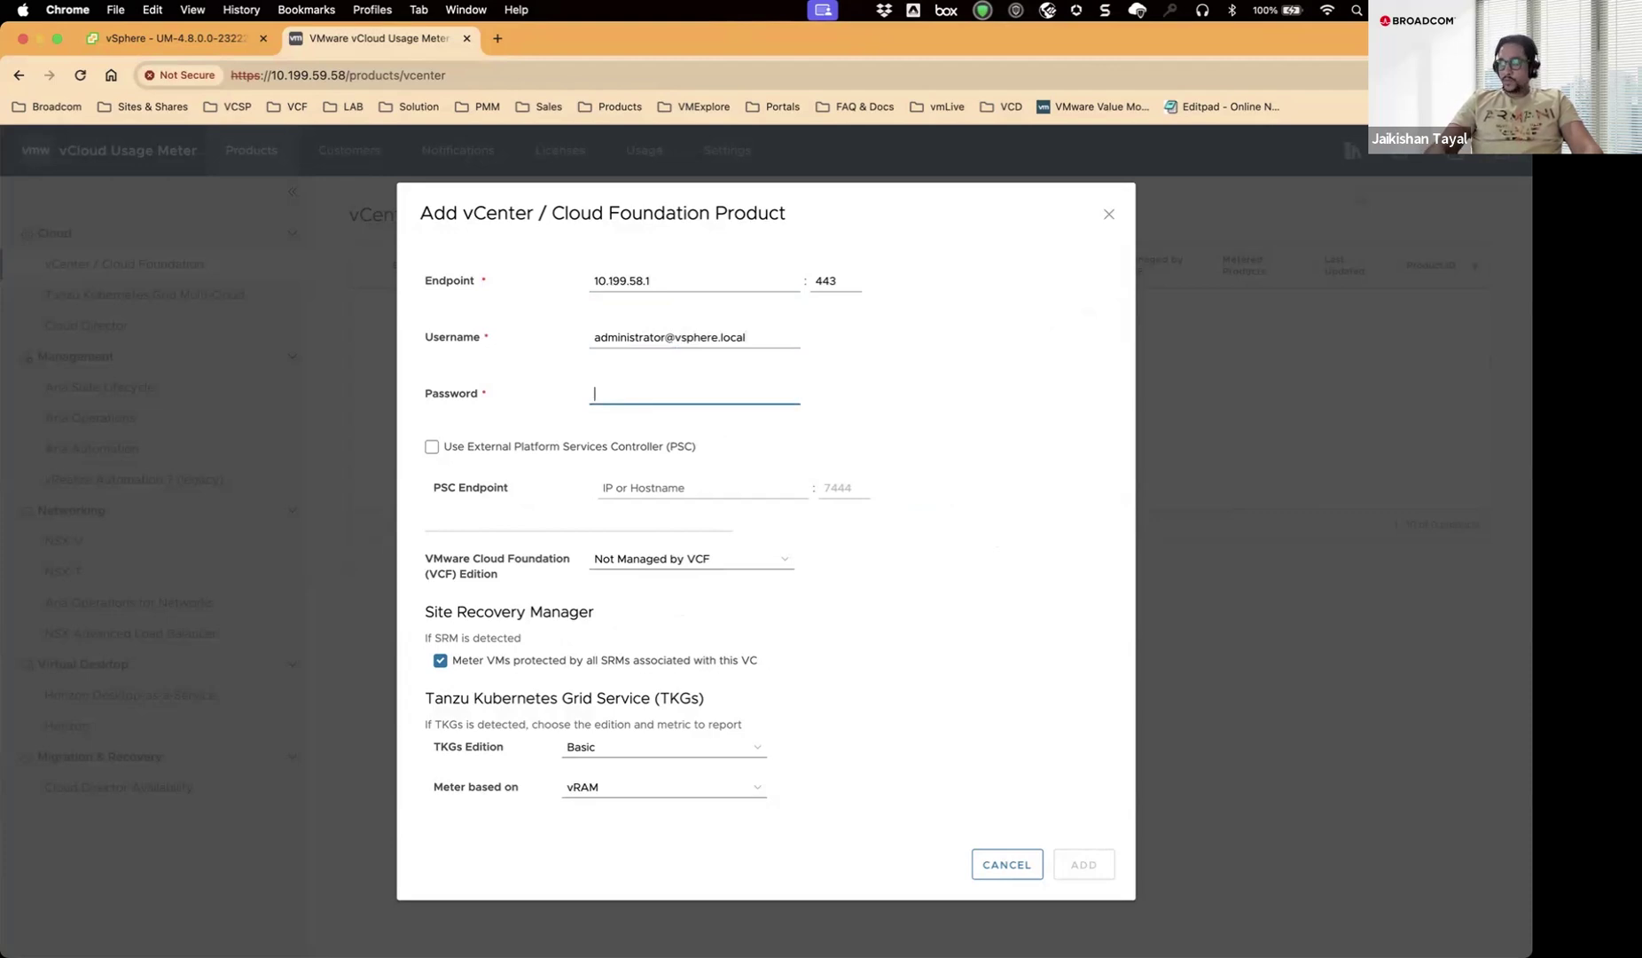
type("VMware")
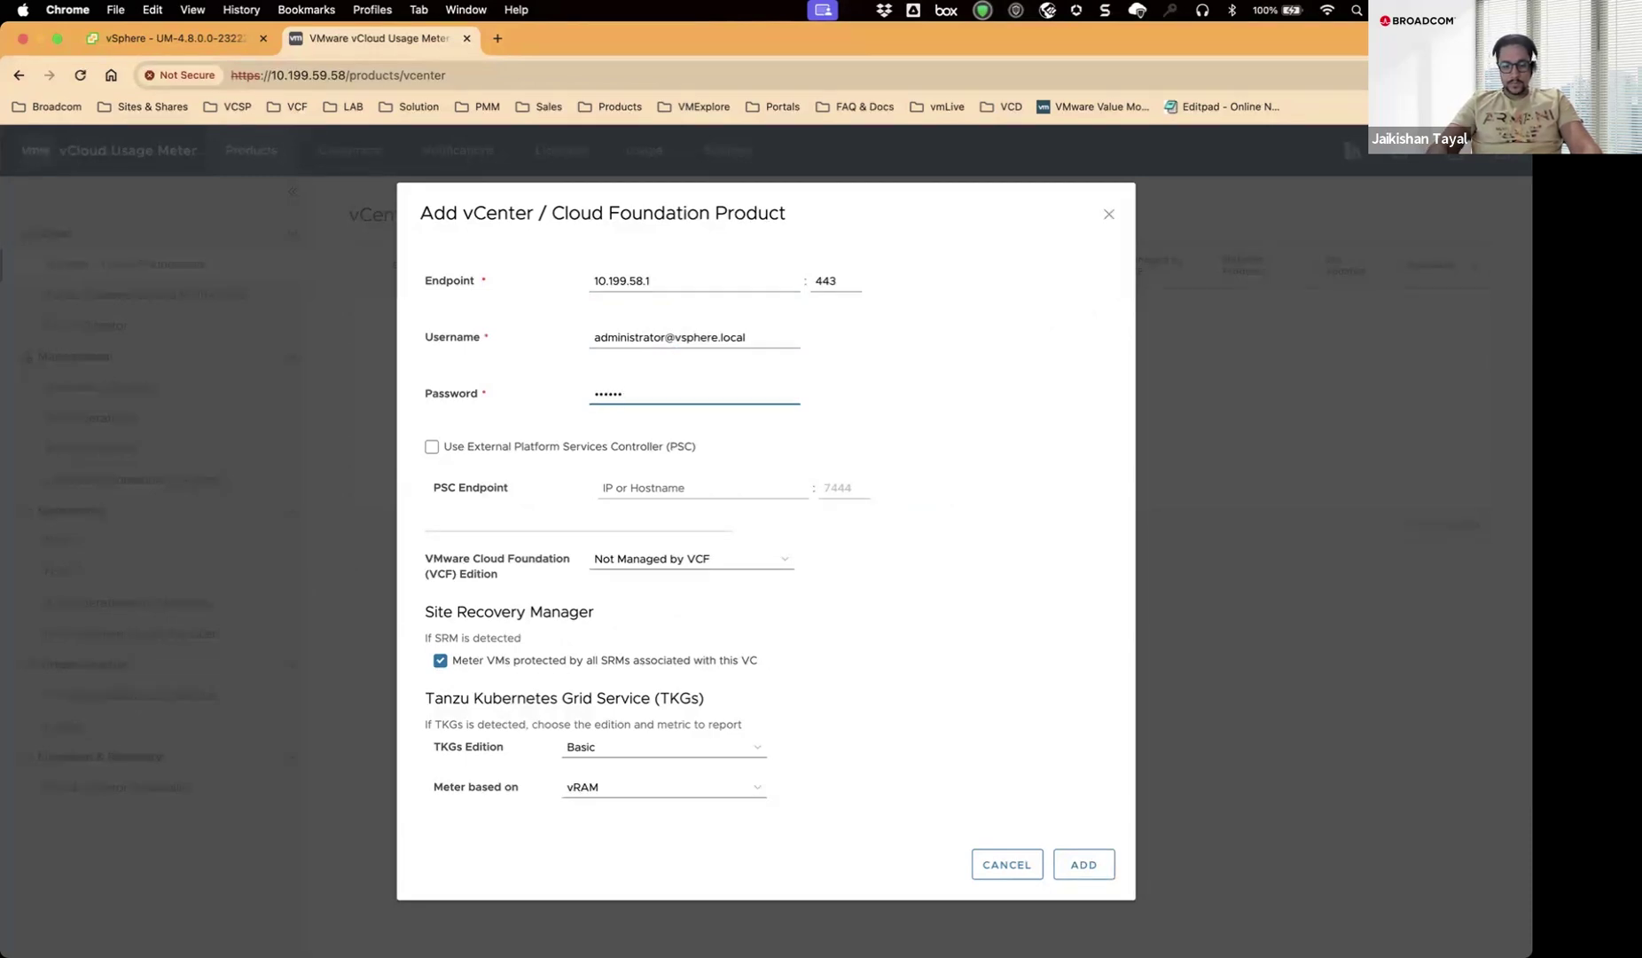
type("1!")
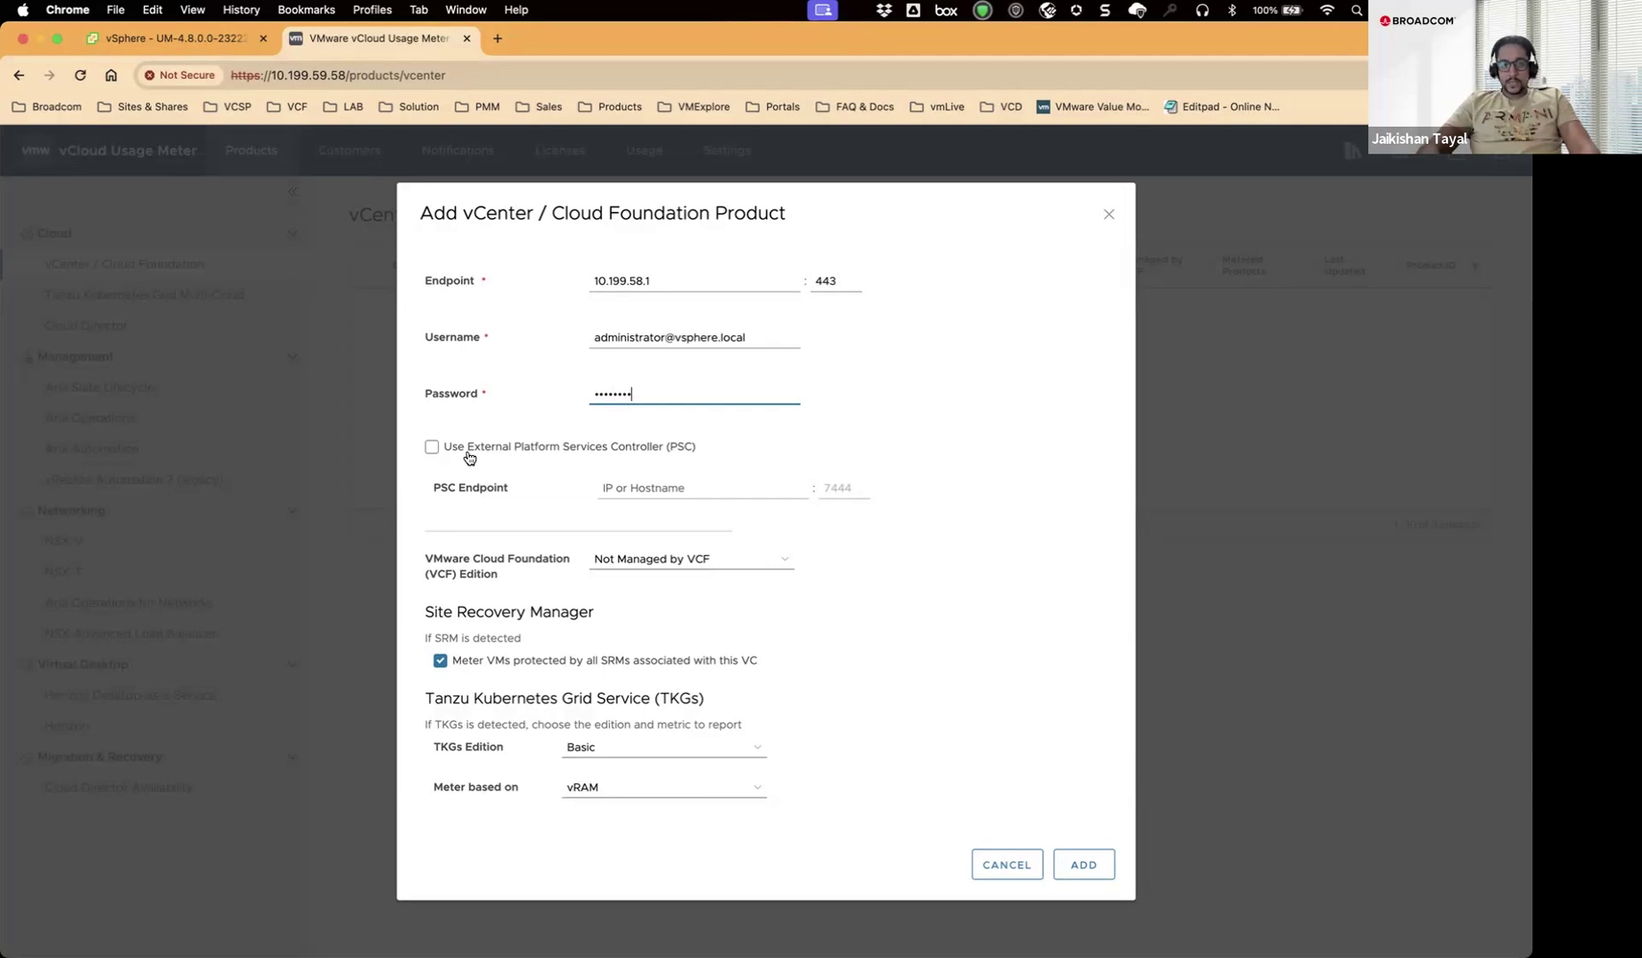
Leave external PSC off, VCF edition as Not Managed by VCF, and SRM-protected VM metering on.
left_click(432, 448)
left_click(645, 490)
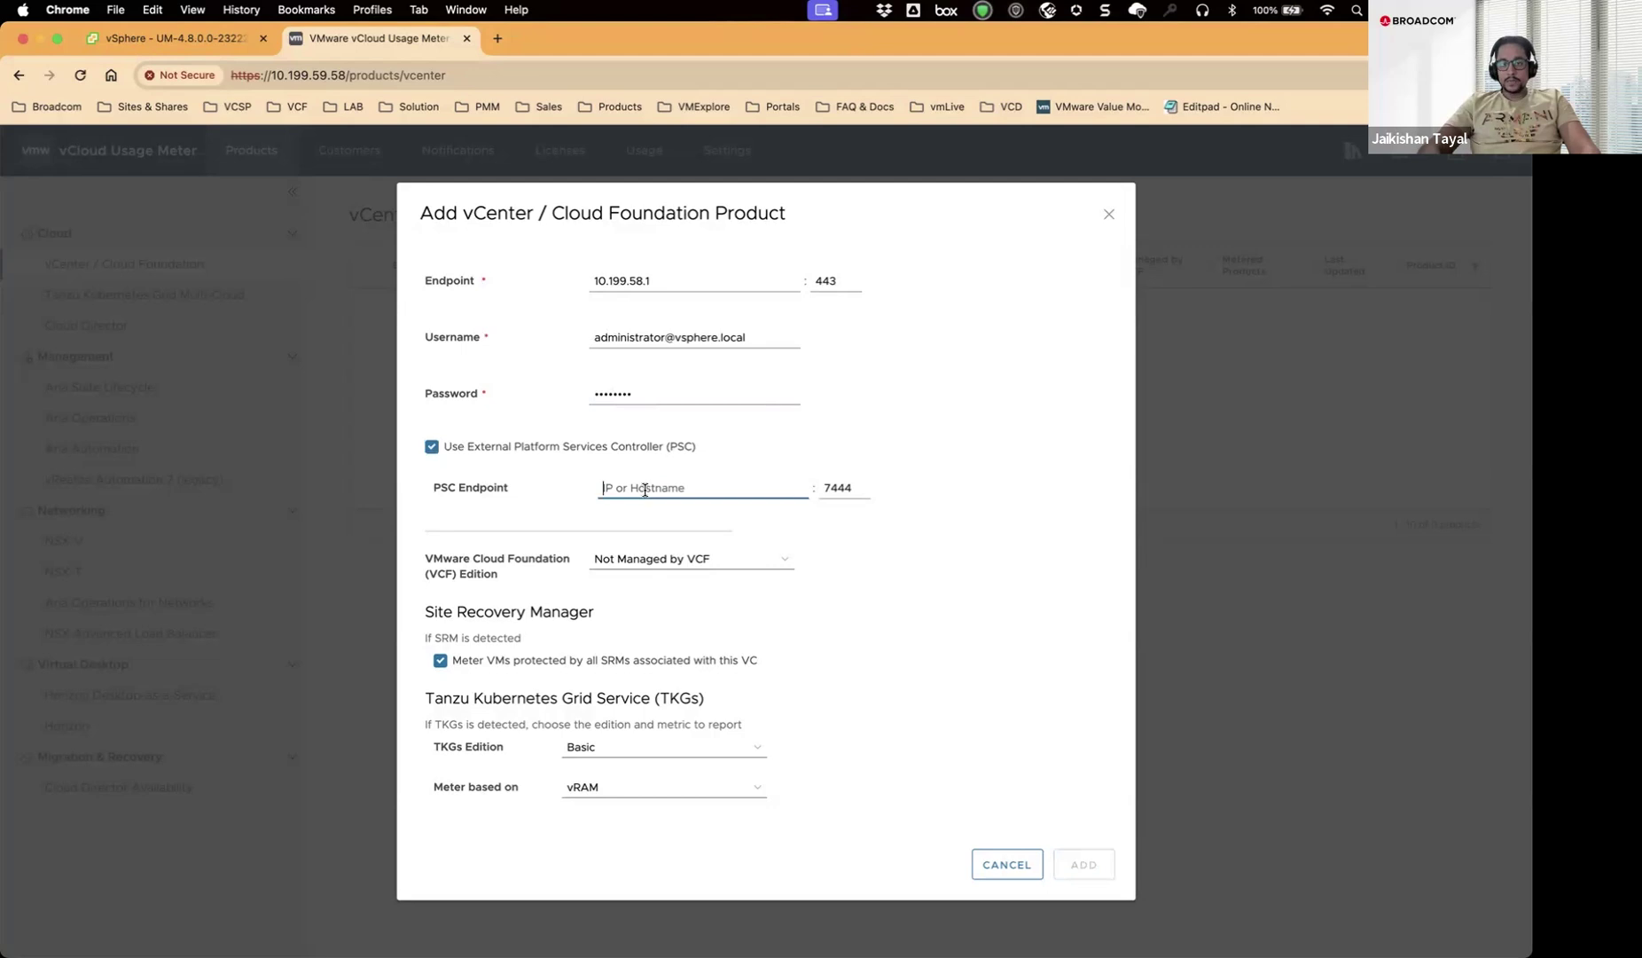
left_click(432, 449)
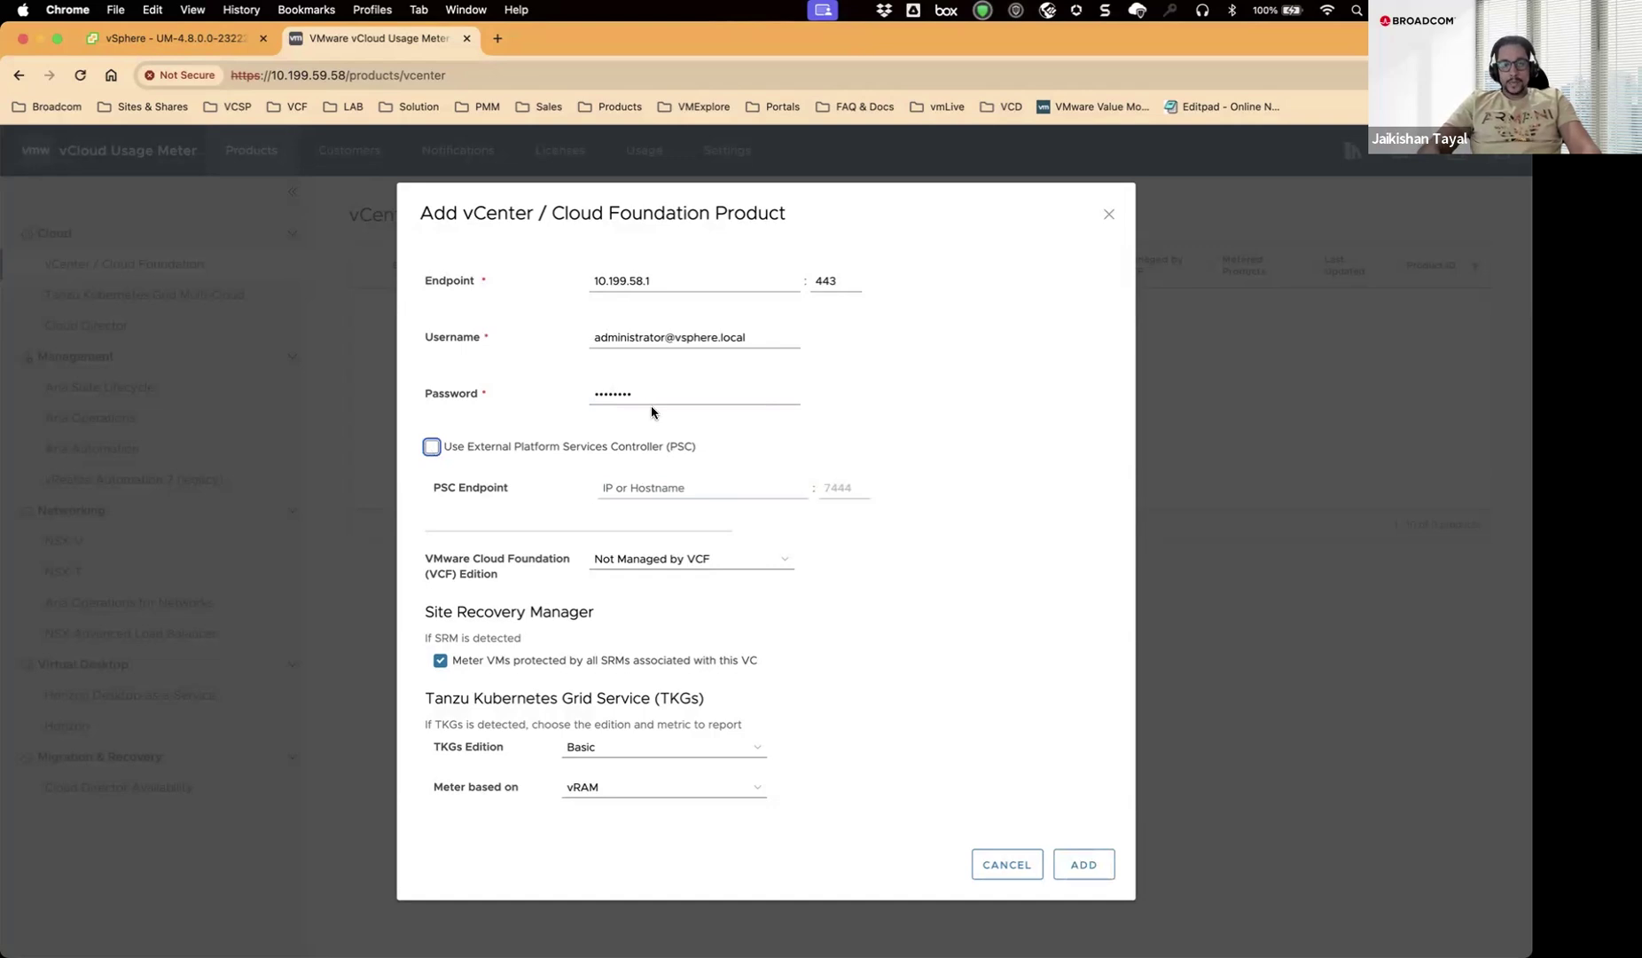
scroll(652, 407, "down", 1)
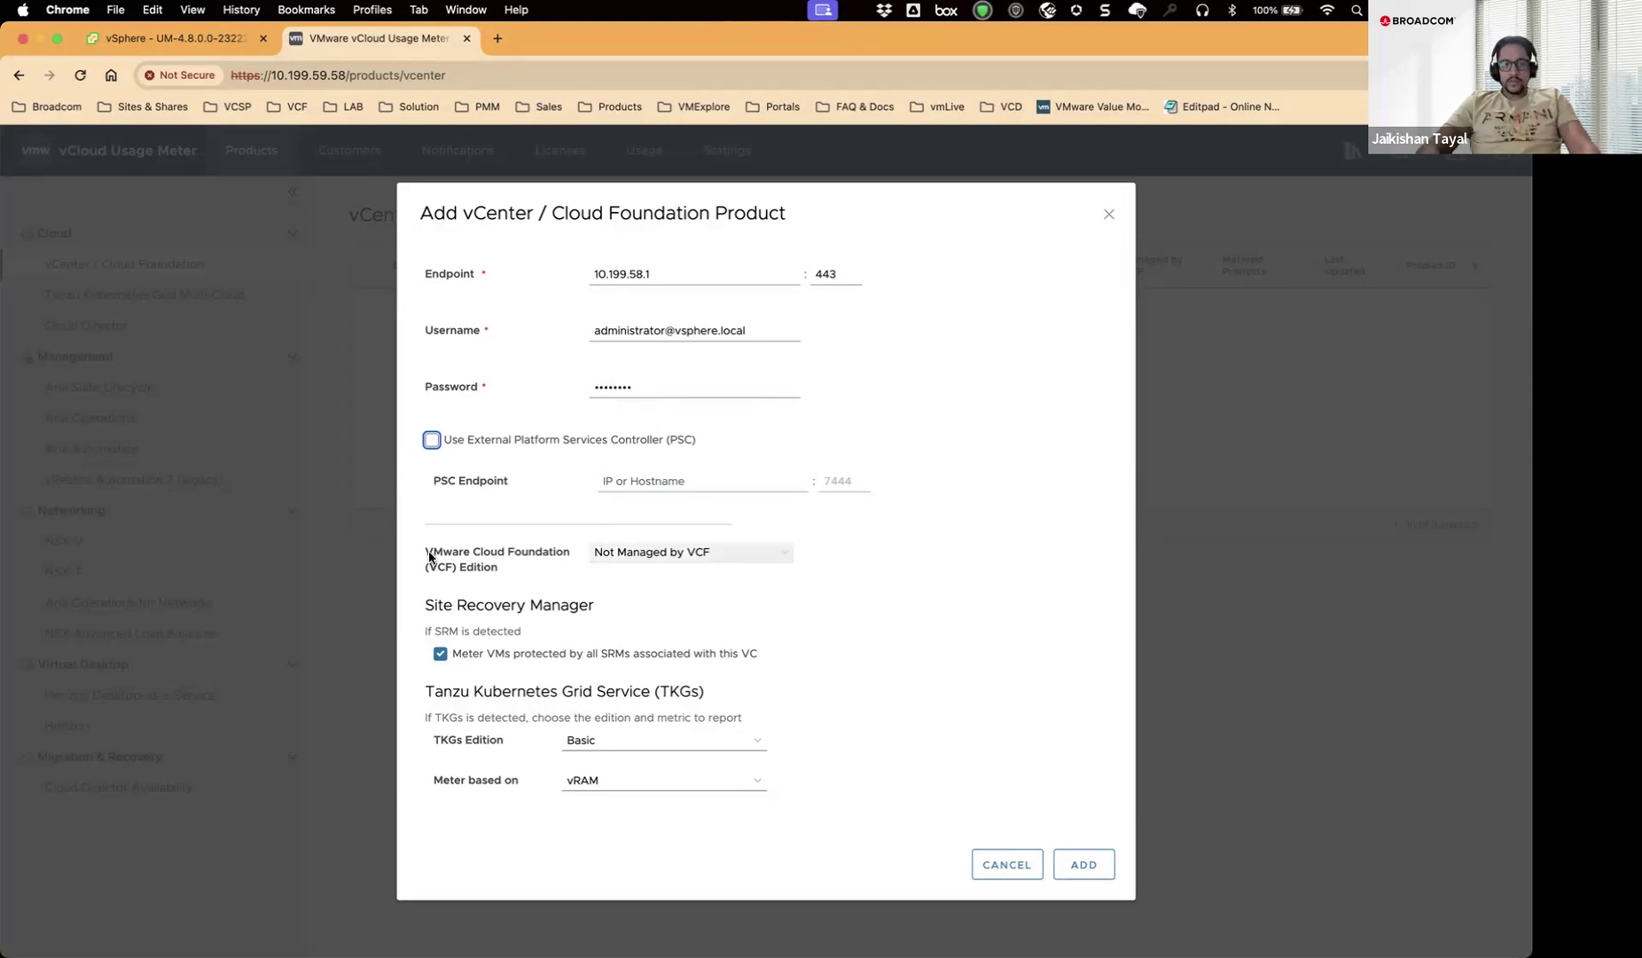
left_click(658, 557)
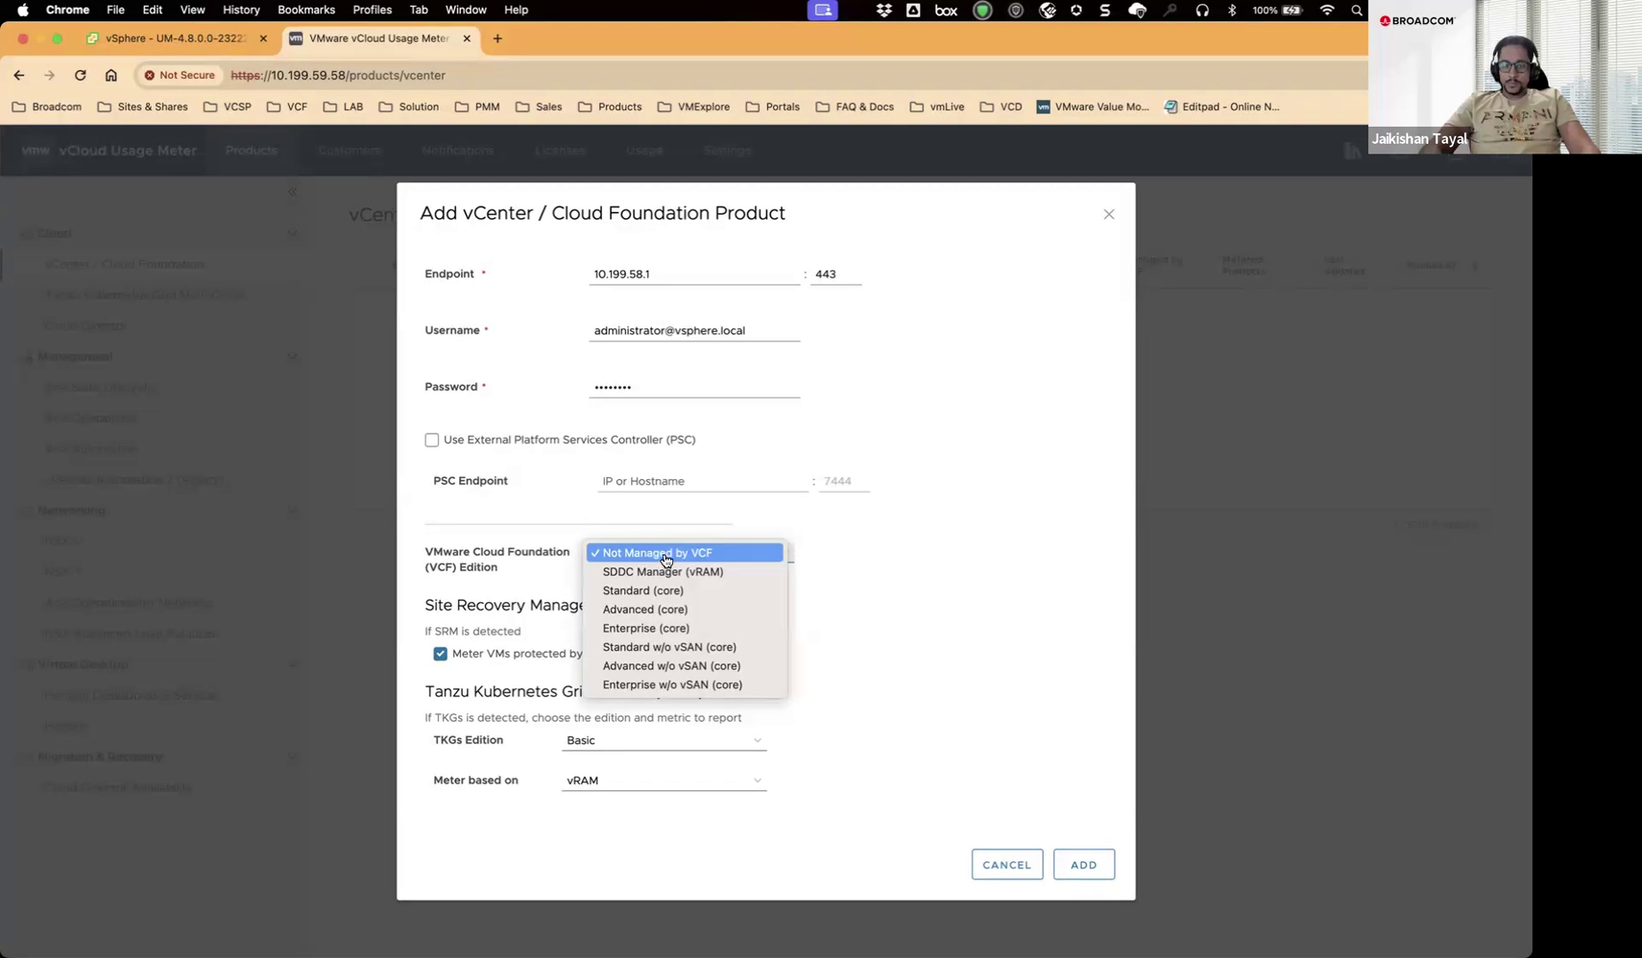
left_click(665, 555)
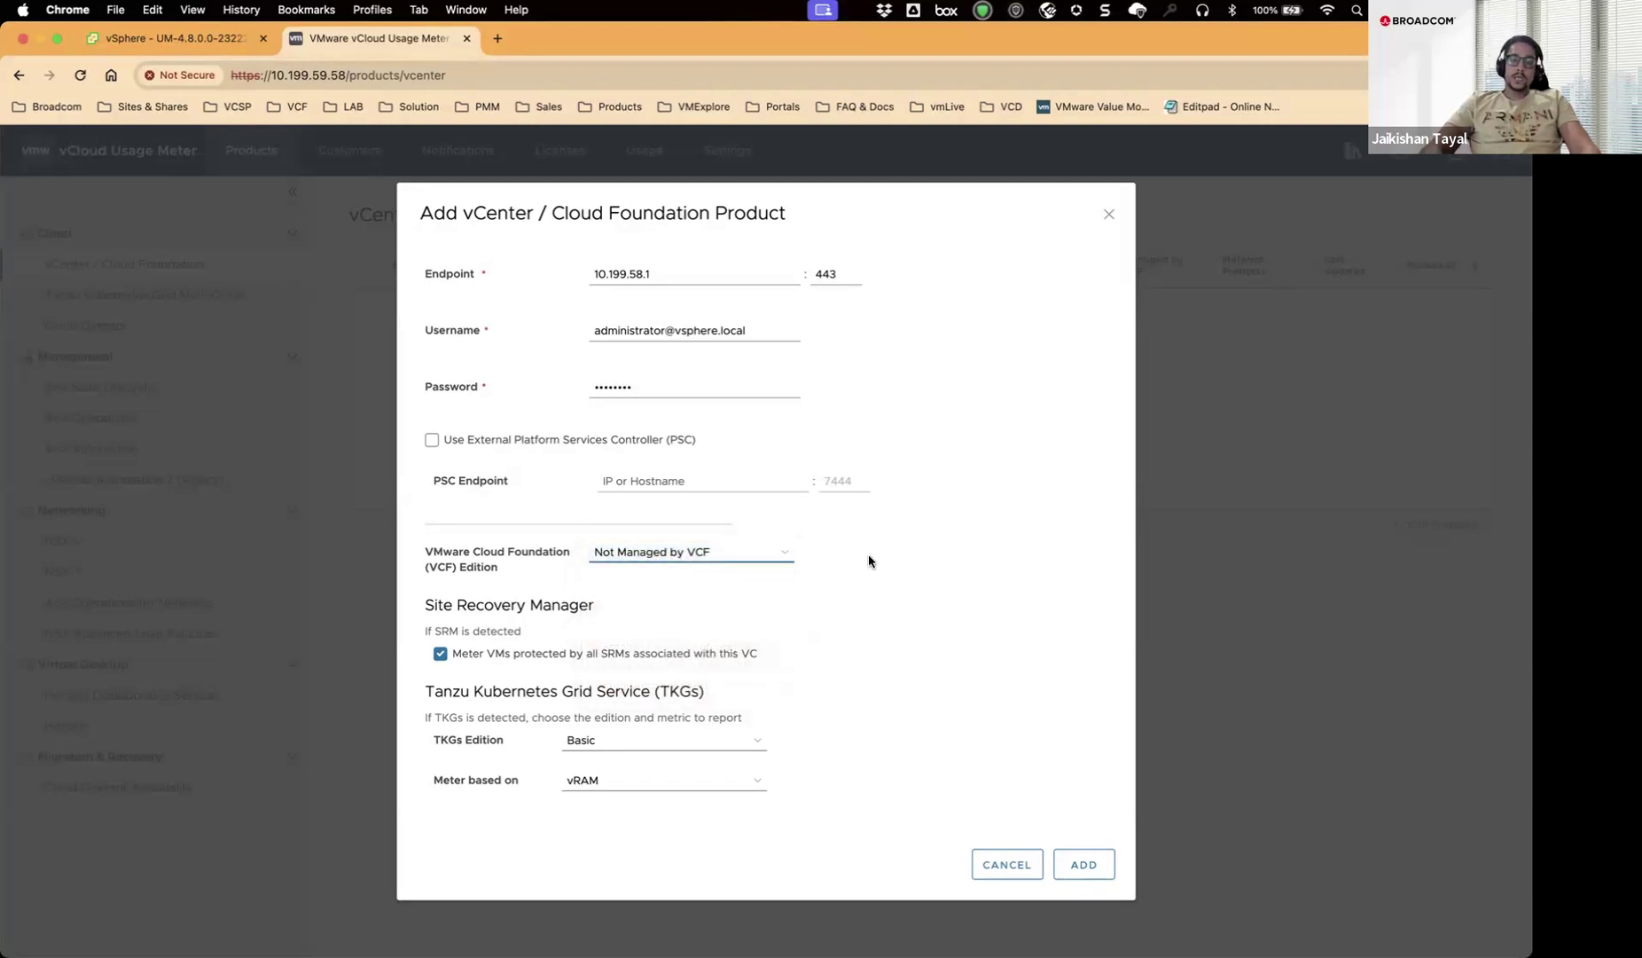
left_click(670, 557)
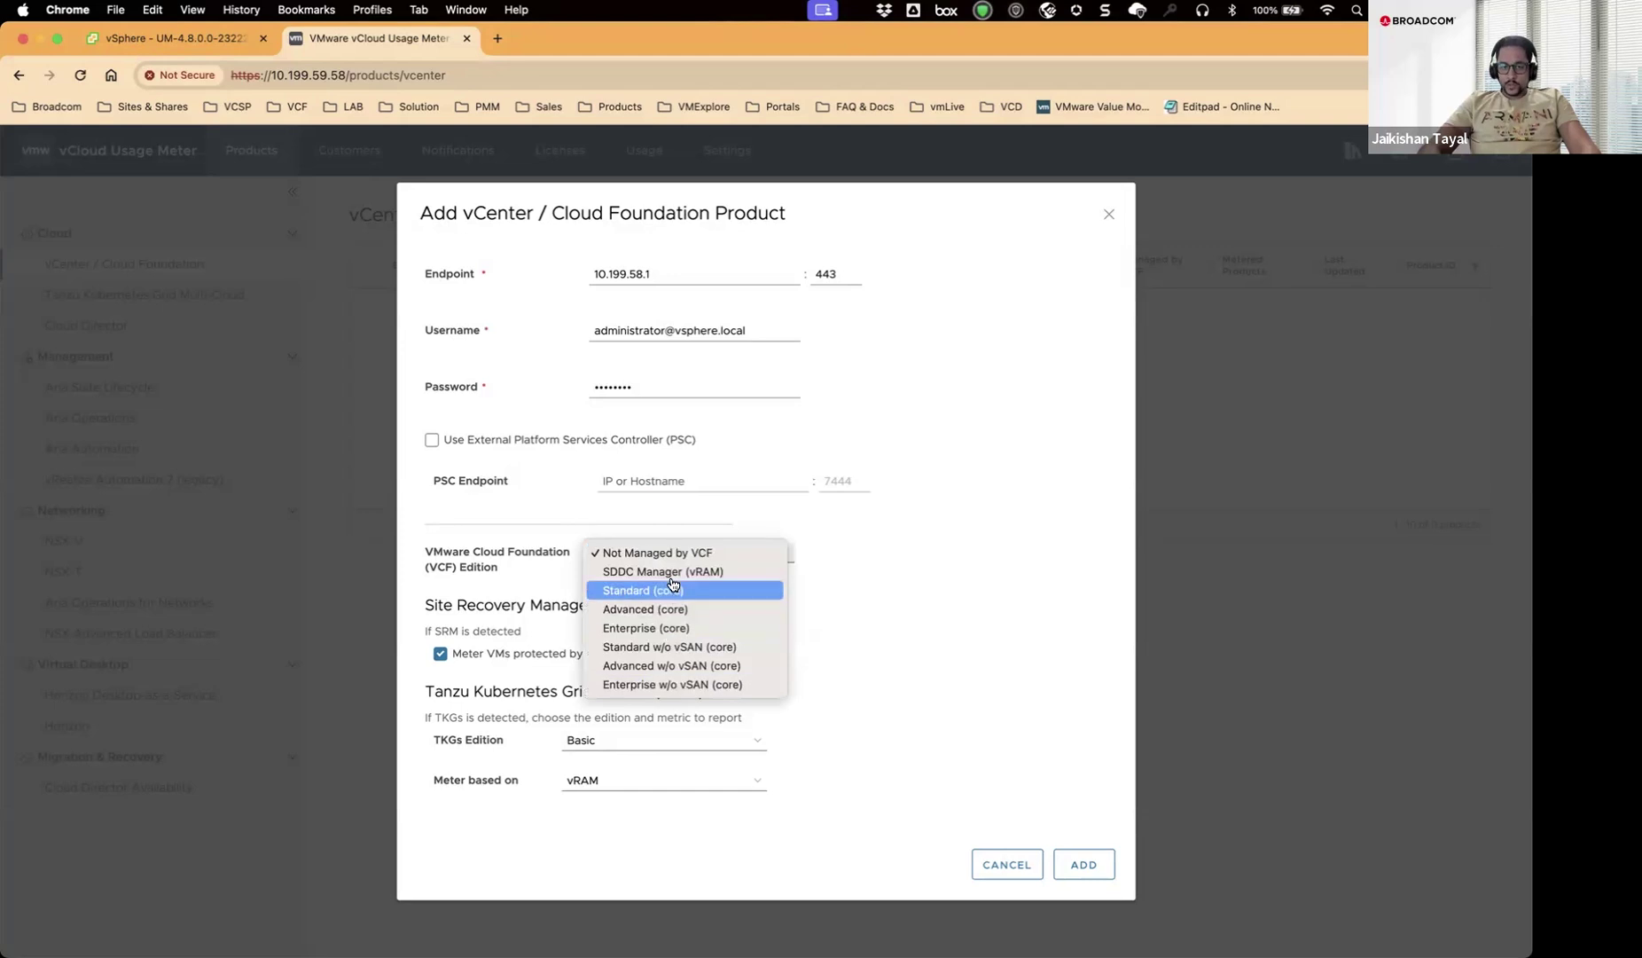
left_click(674, 552)
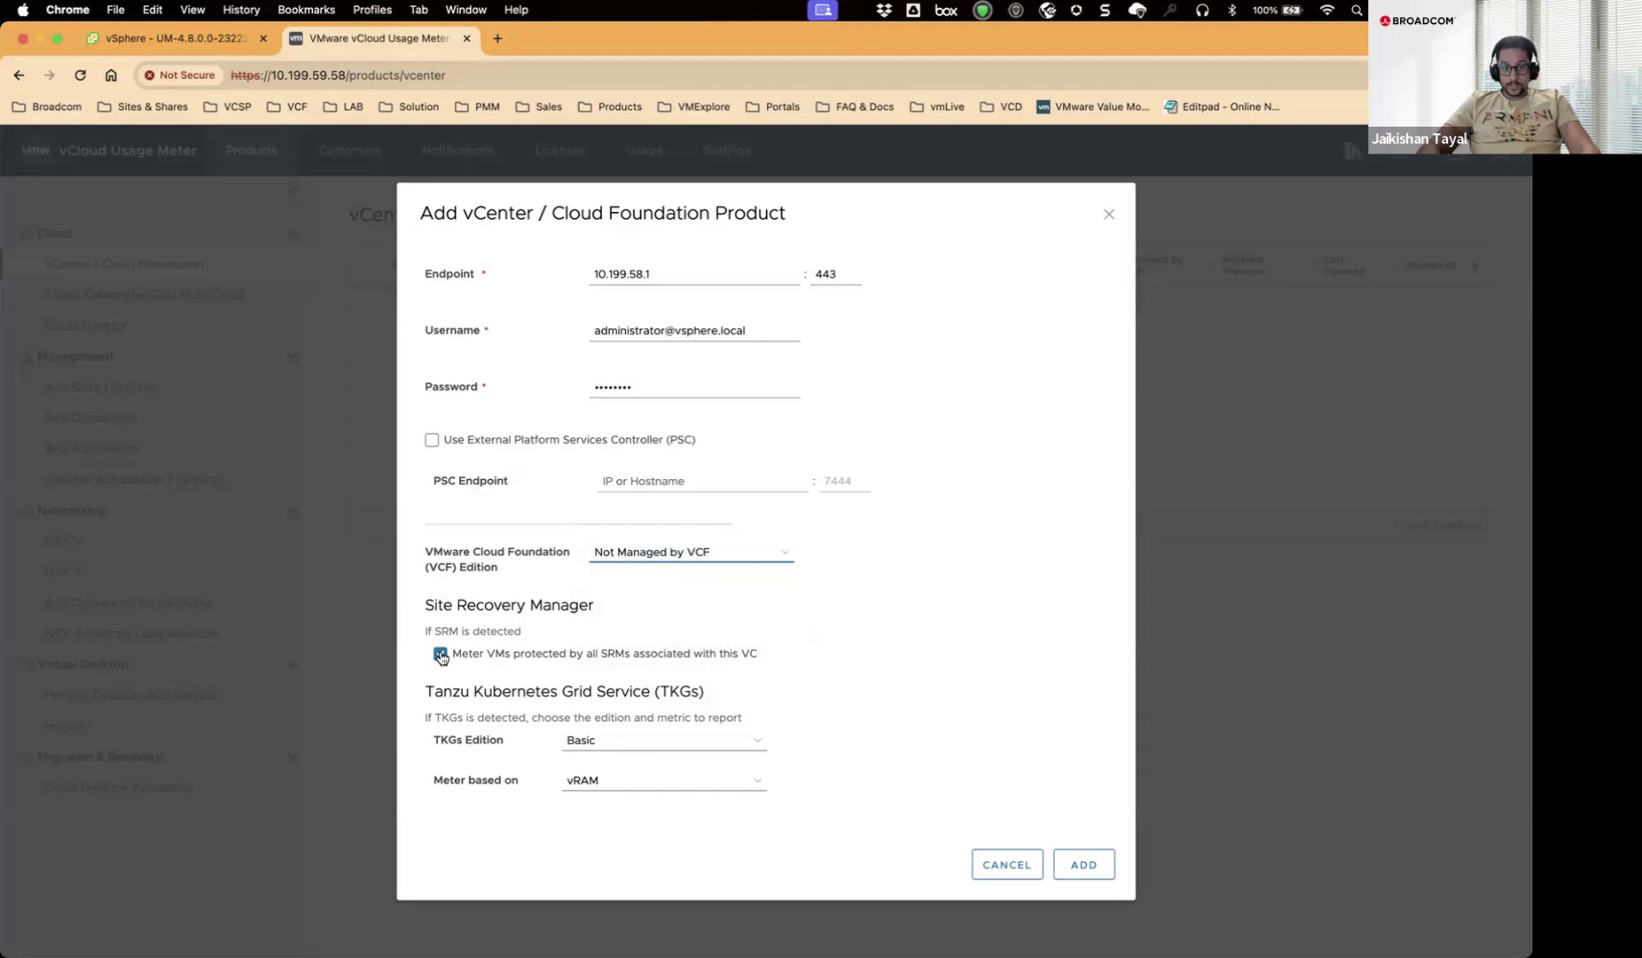
left_click(441, 656)
left_click(440, 657)
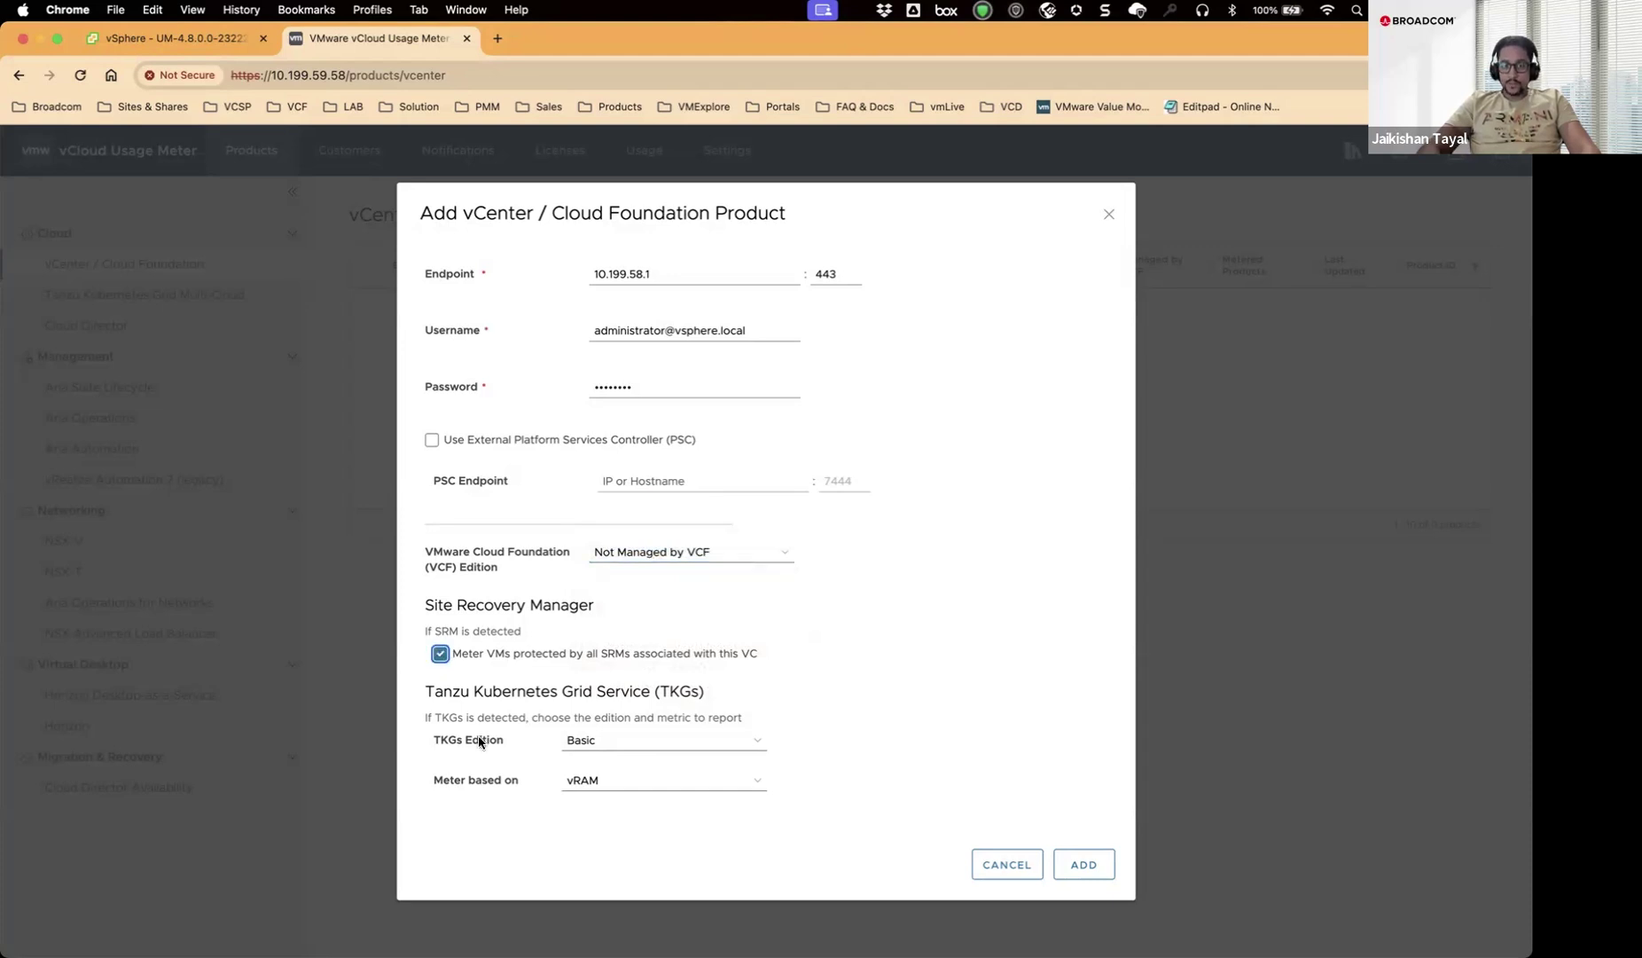
Keep the TKGs edition at Basic and meter it on CPU cores.
left_click(652, 748)
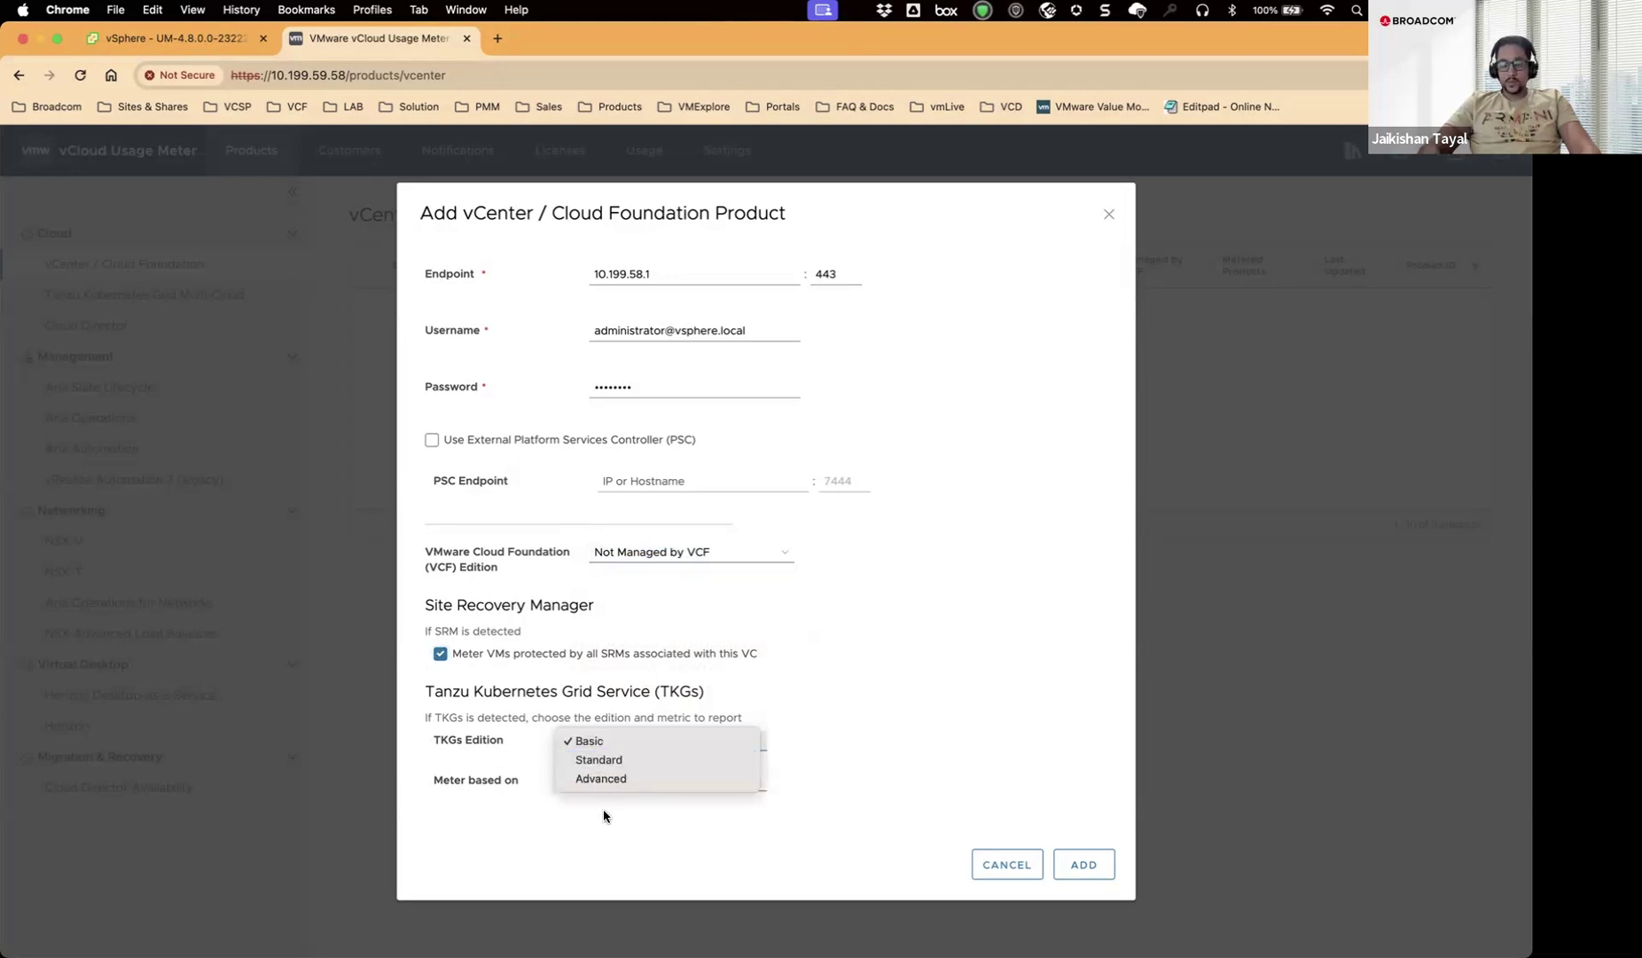
left_click(603, 809)
left_click(620, 742)
left_click(620, 739)
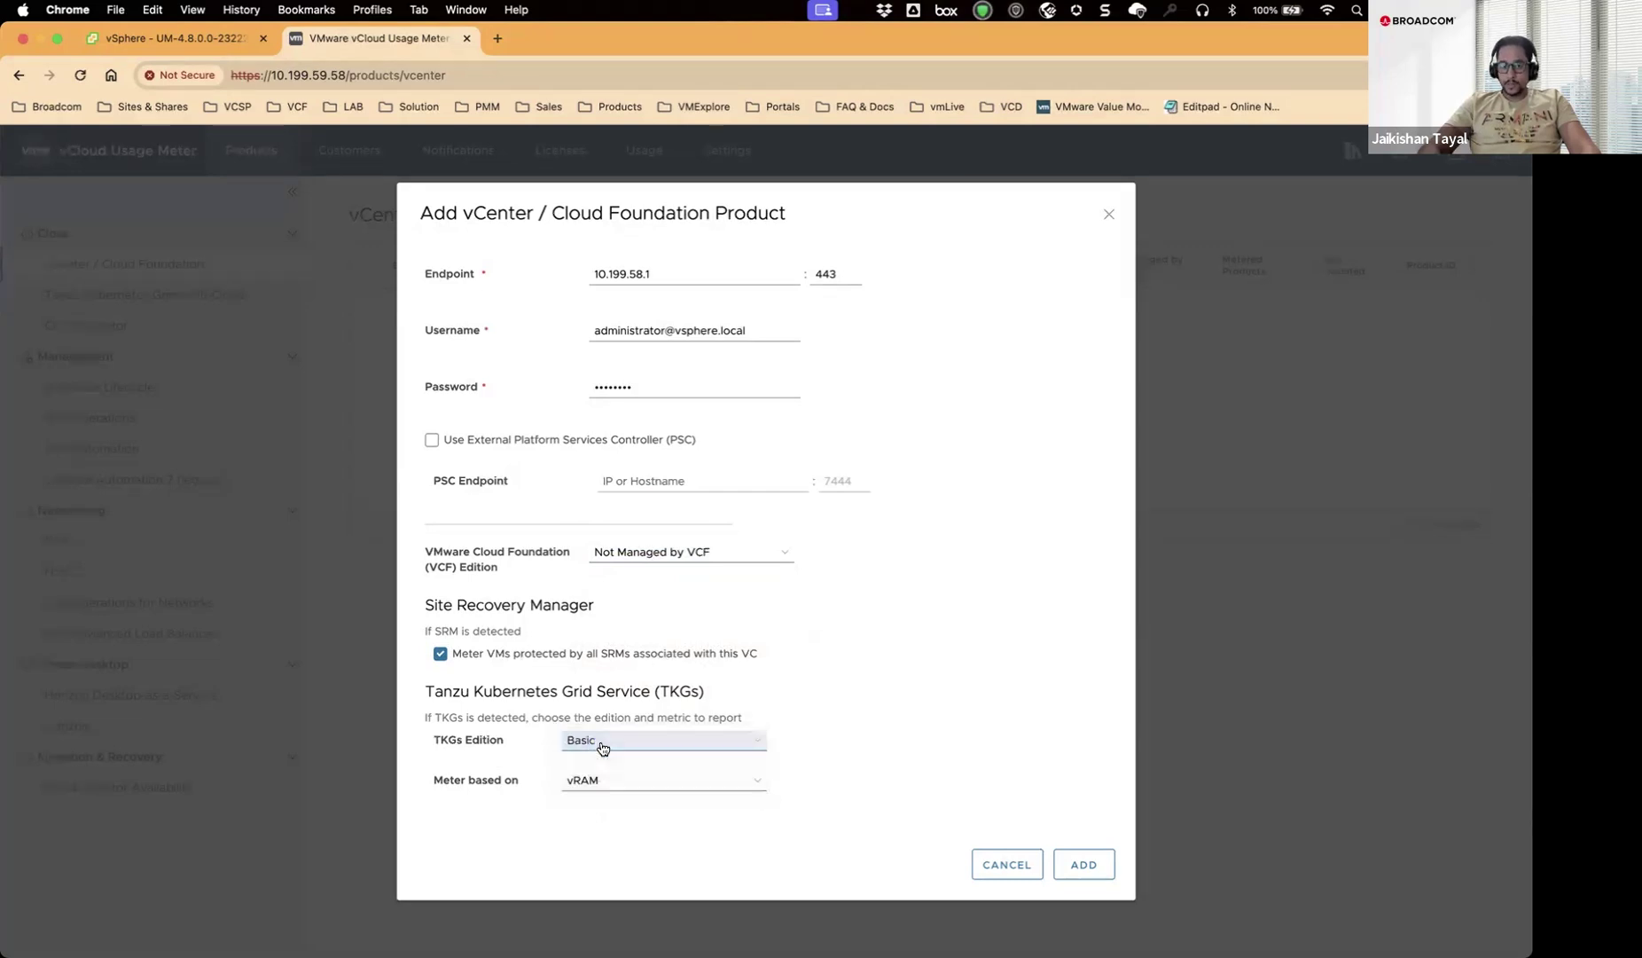
left_click(625, 782)
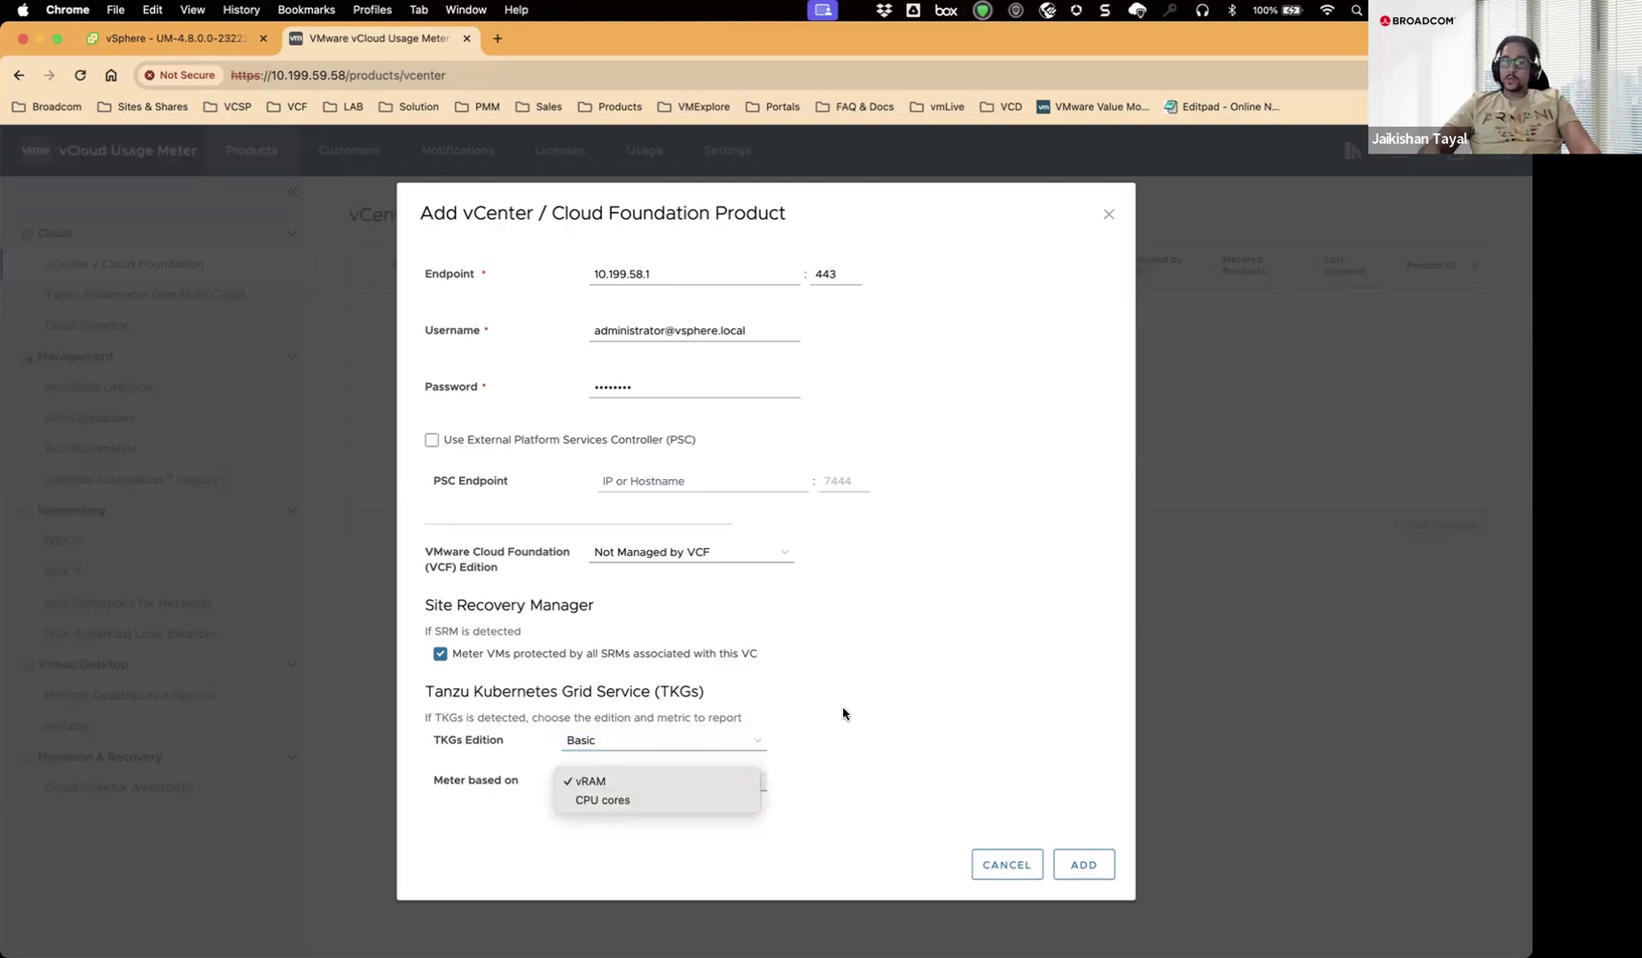
left_click(665, 800)
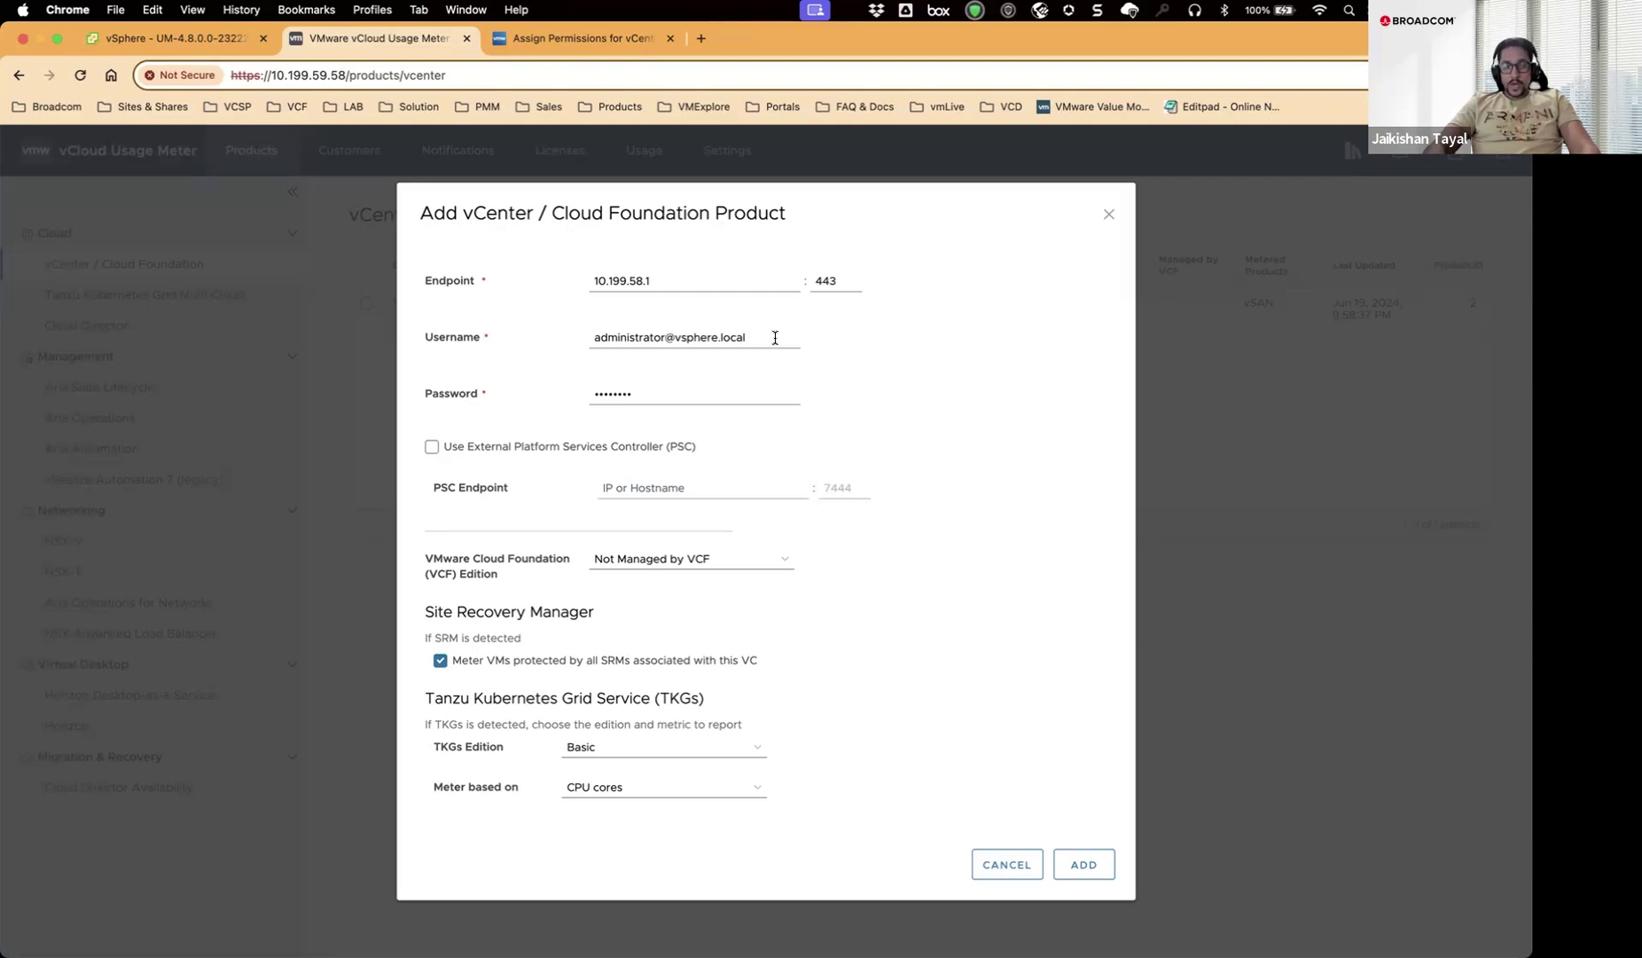
Switch to the Assign Permissions for vCenter Server docs article and scroll to its permissions list.
left_click(584, 40)
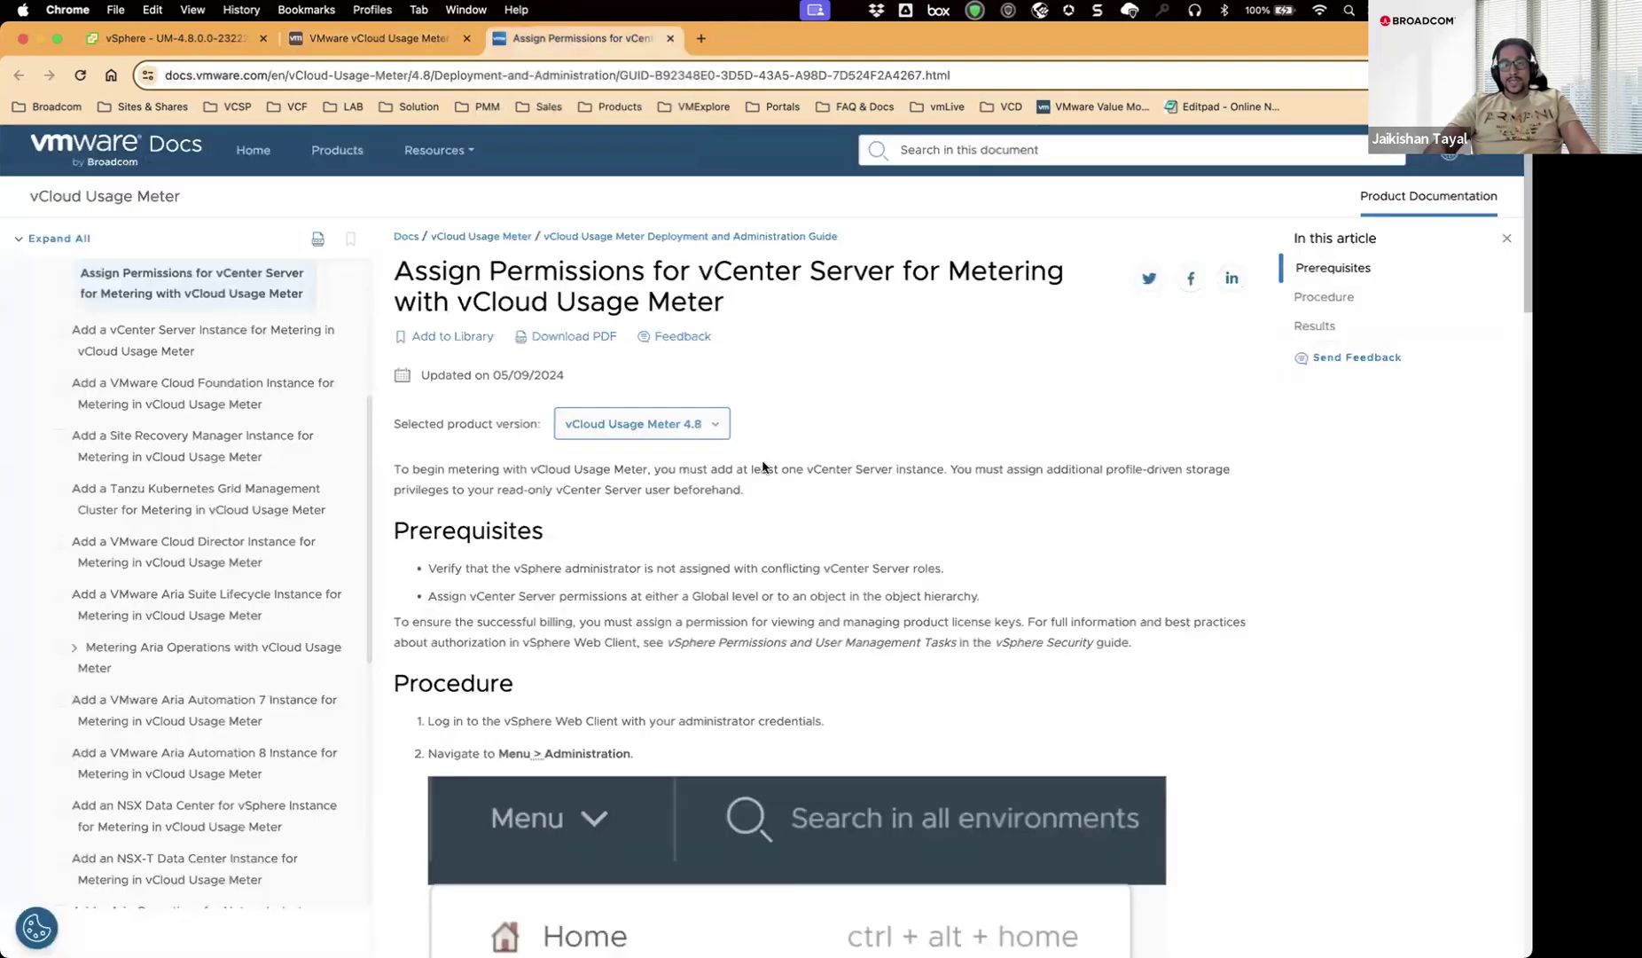
scroll(812, 549, "down", 10)
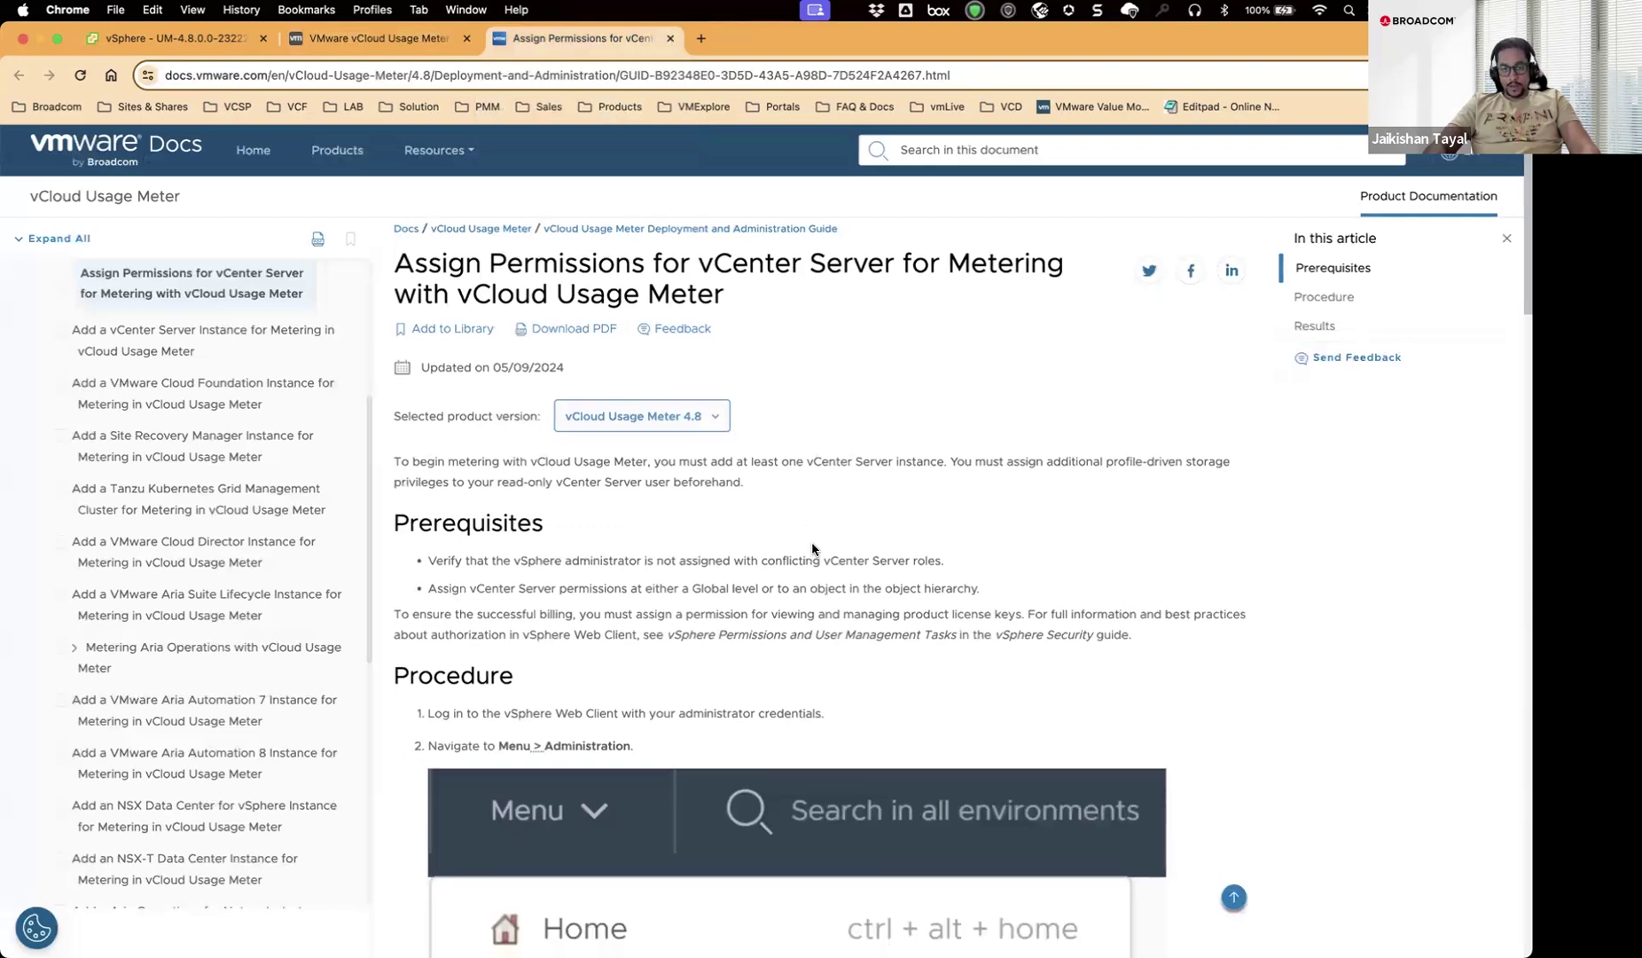
scroll(815, 550, "up", 10)
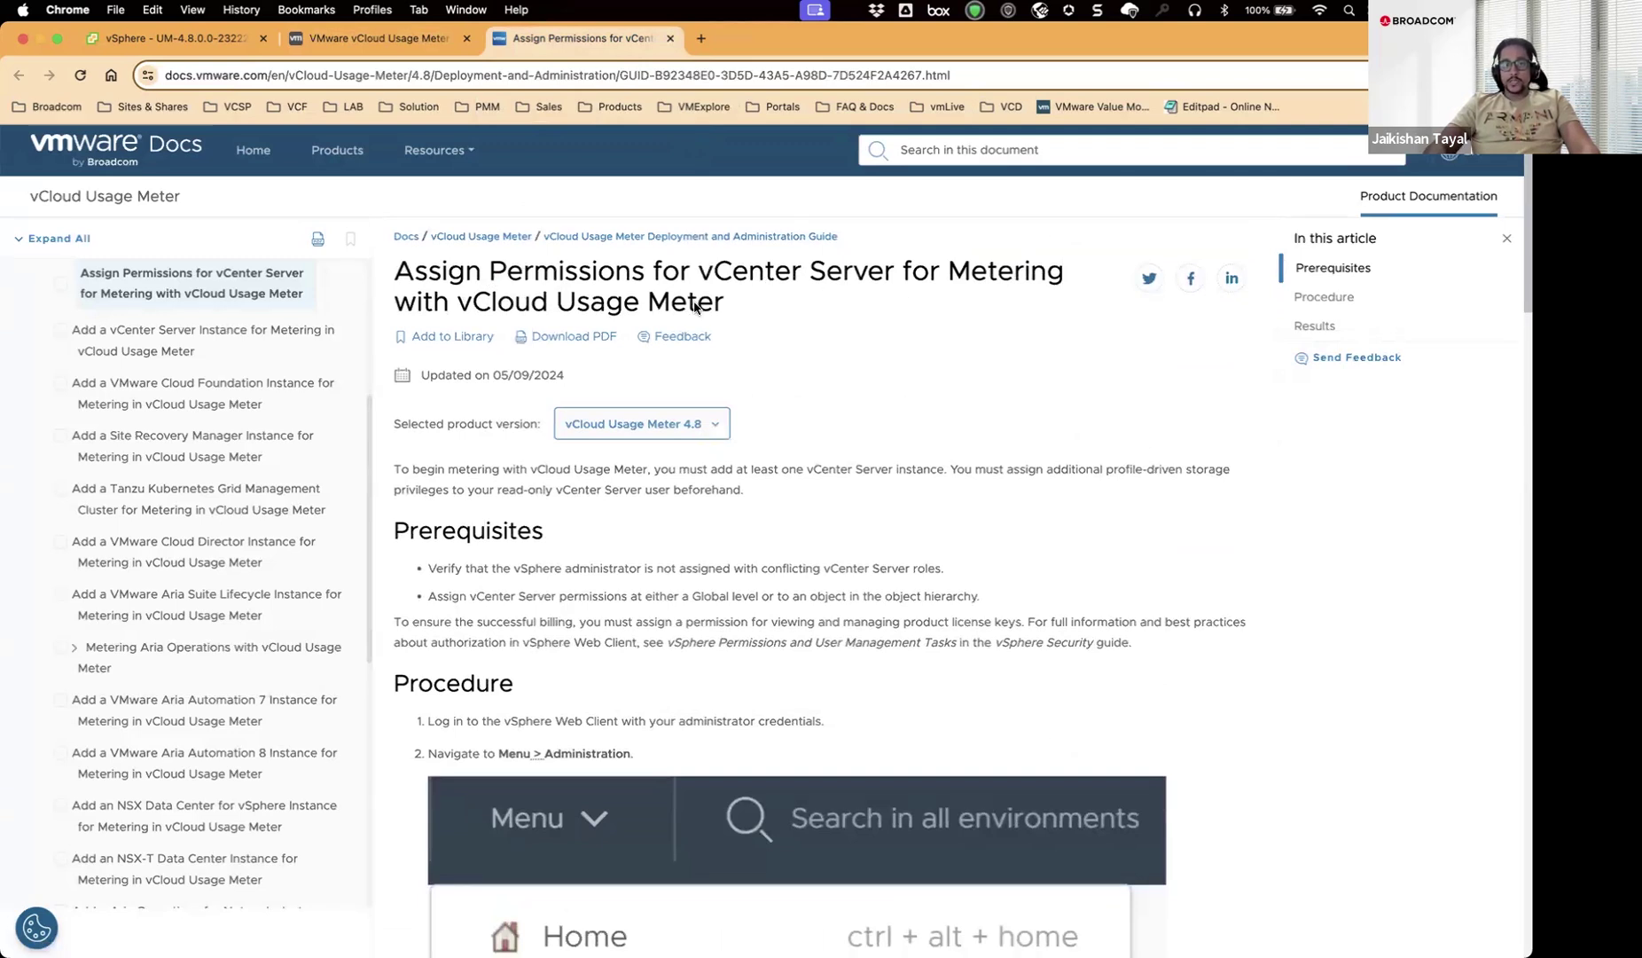
scroll(768, 321, "down", 12)
scroll(770, 328, "down", 15)
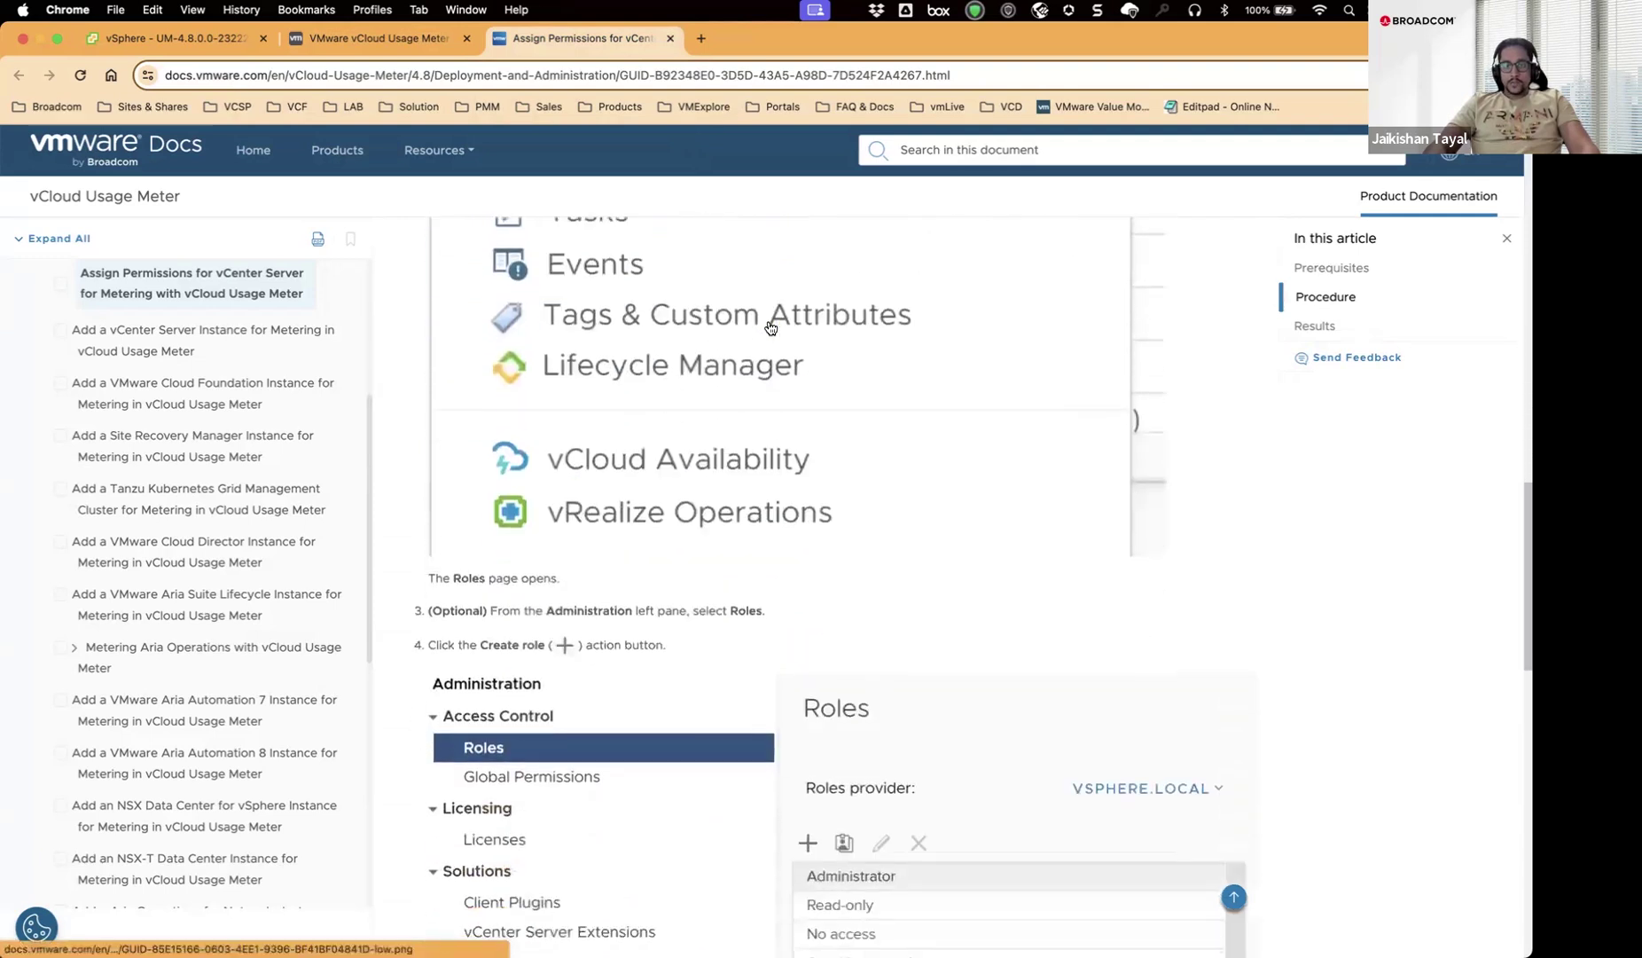
scroll(768, 328, "up", 1)
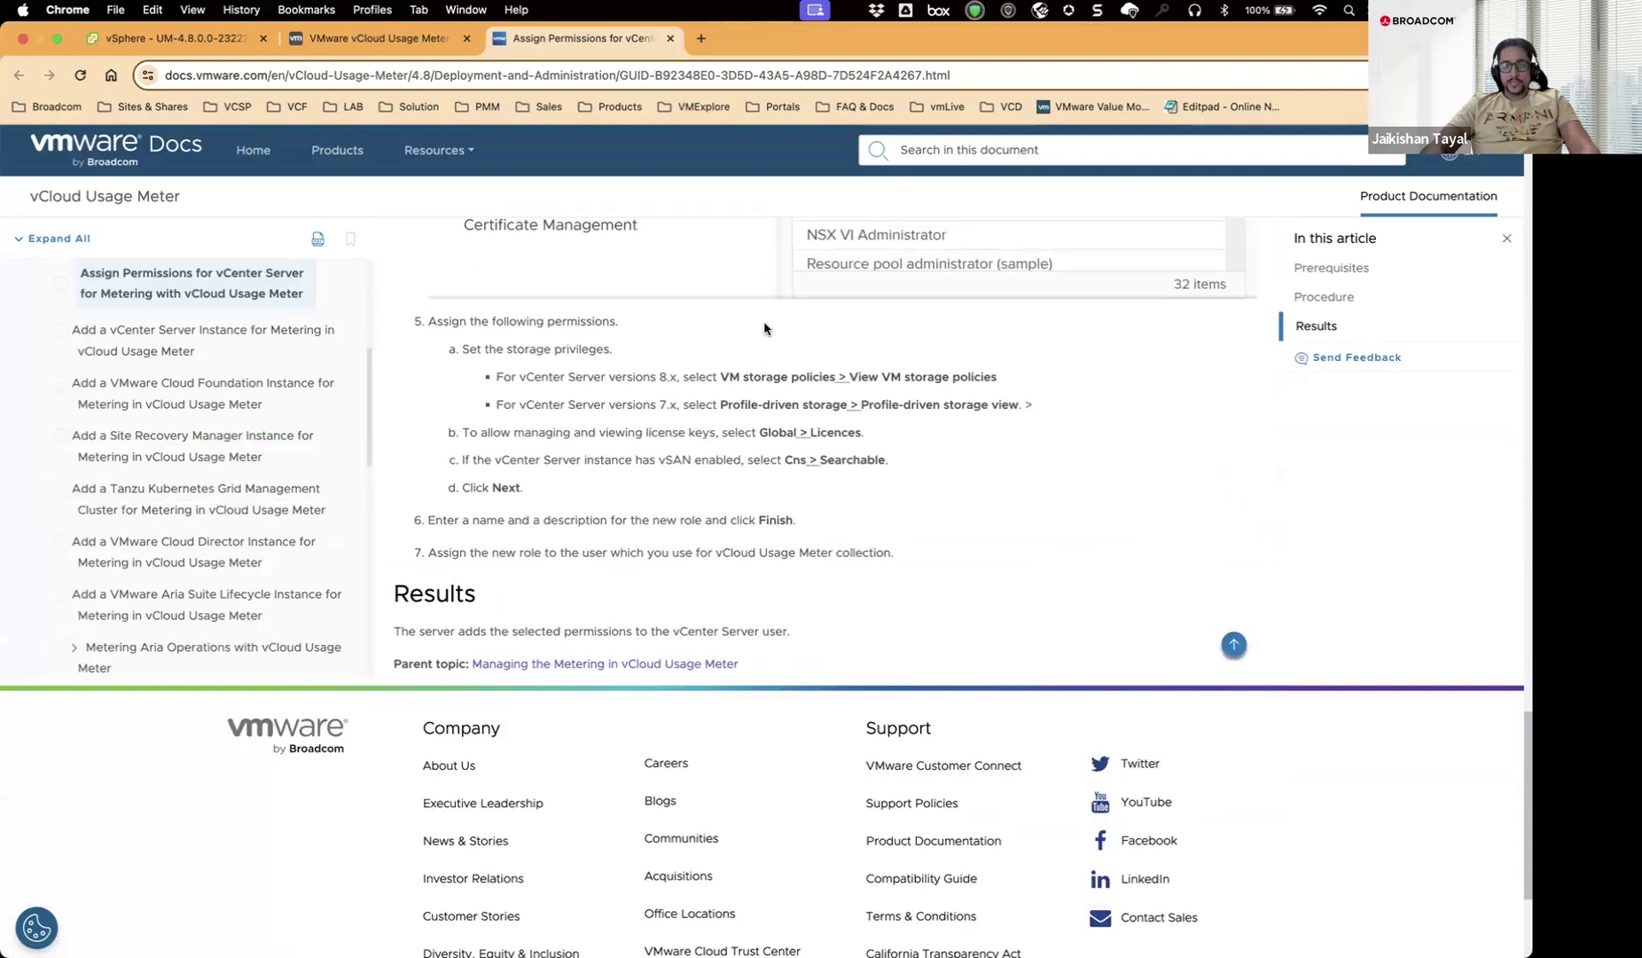
Highlight the VM storage policies, Profile-driven storage view and Global > Licences privileges.
left_click_drag(659, 376, 835, 380)
double_click(730, 376)
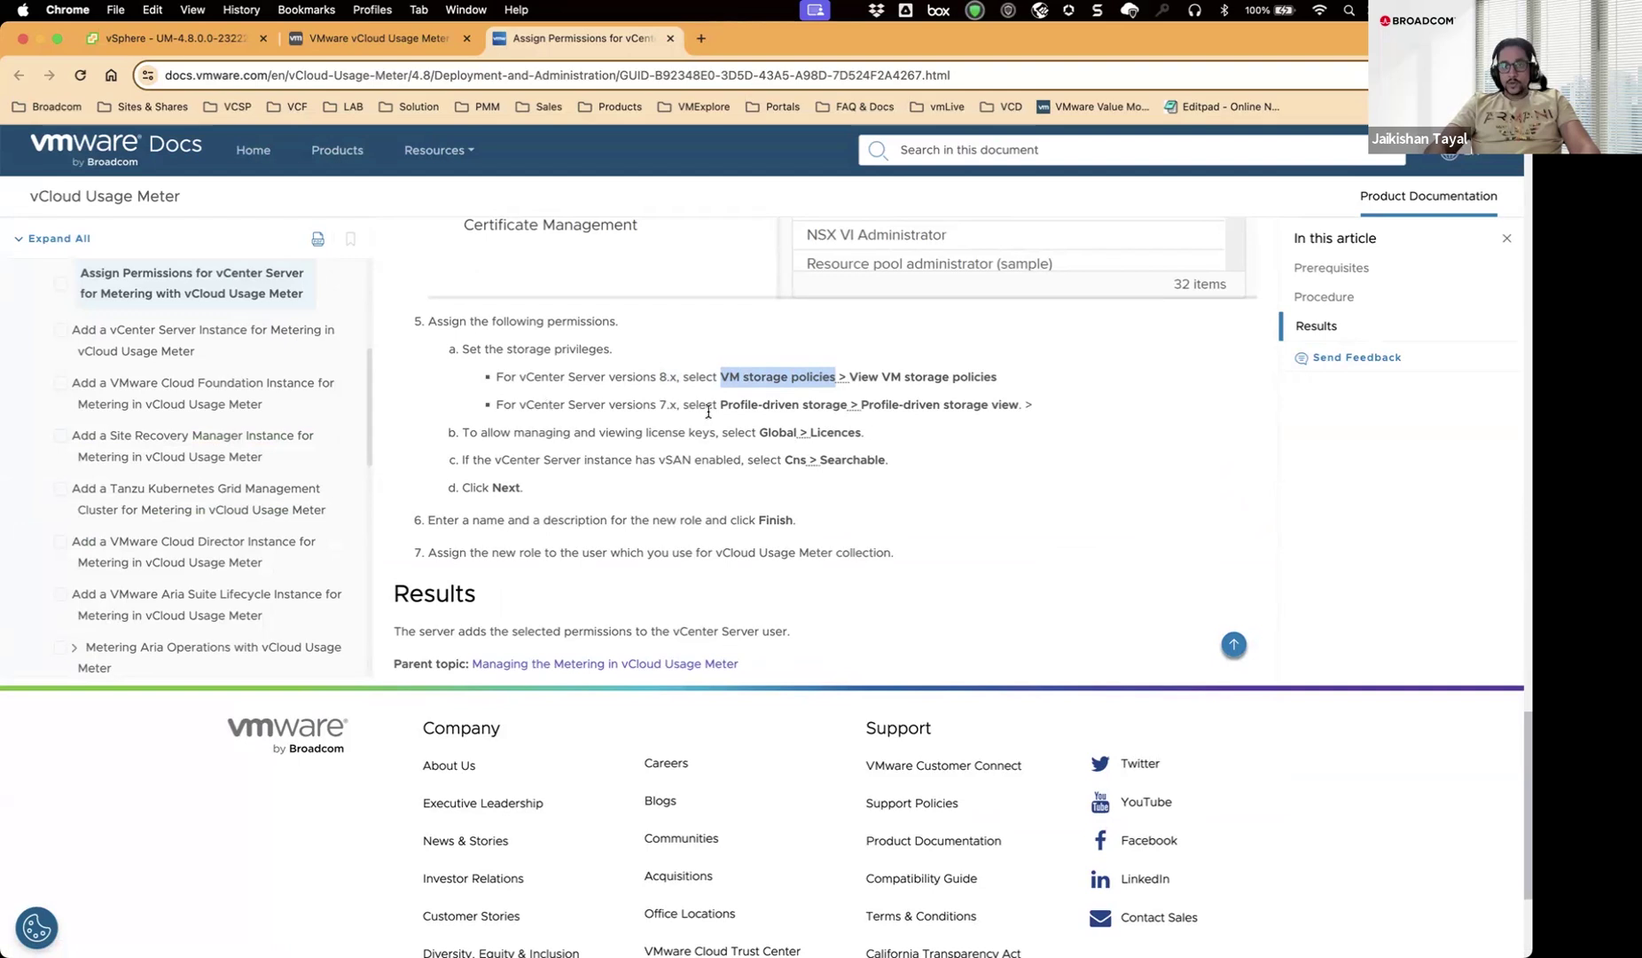
left_click_drag(720, 404, 837, 404)
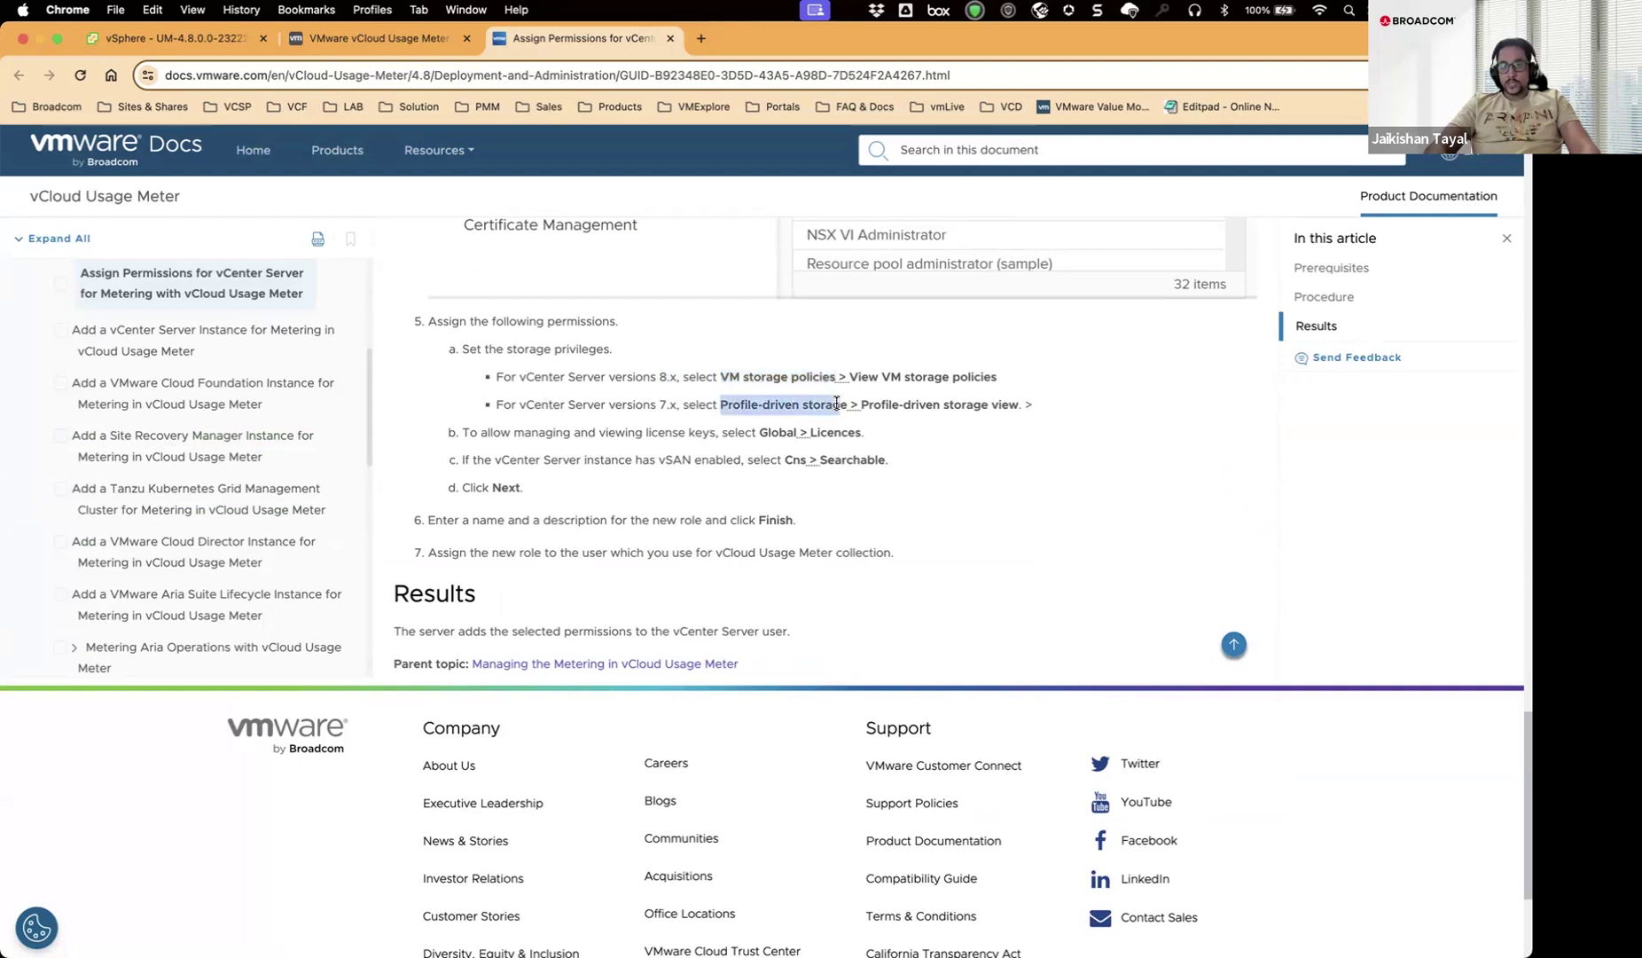
left_click_drag(1026, 404, 857, 408)
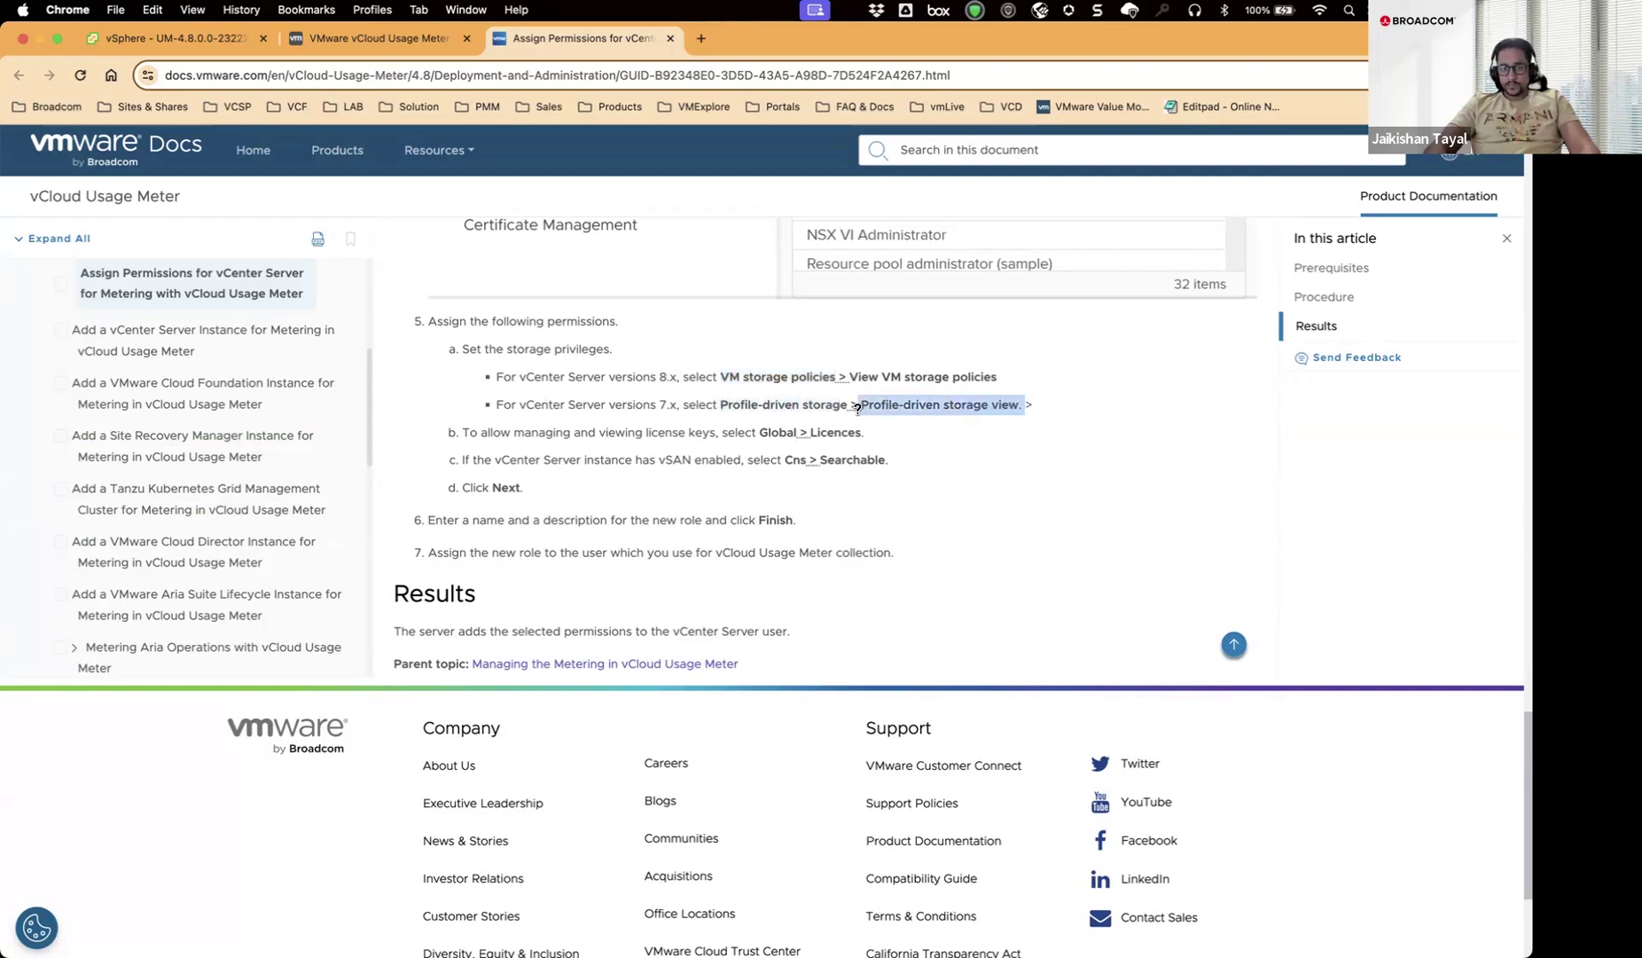
left_click_drag(538, 433, 859, 434)
left_click(760, 434)
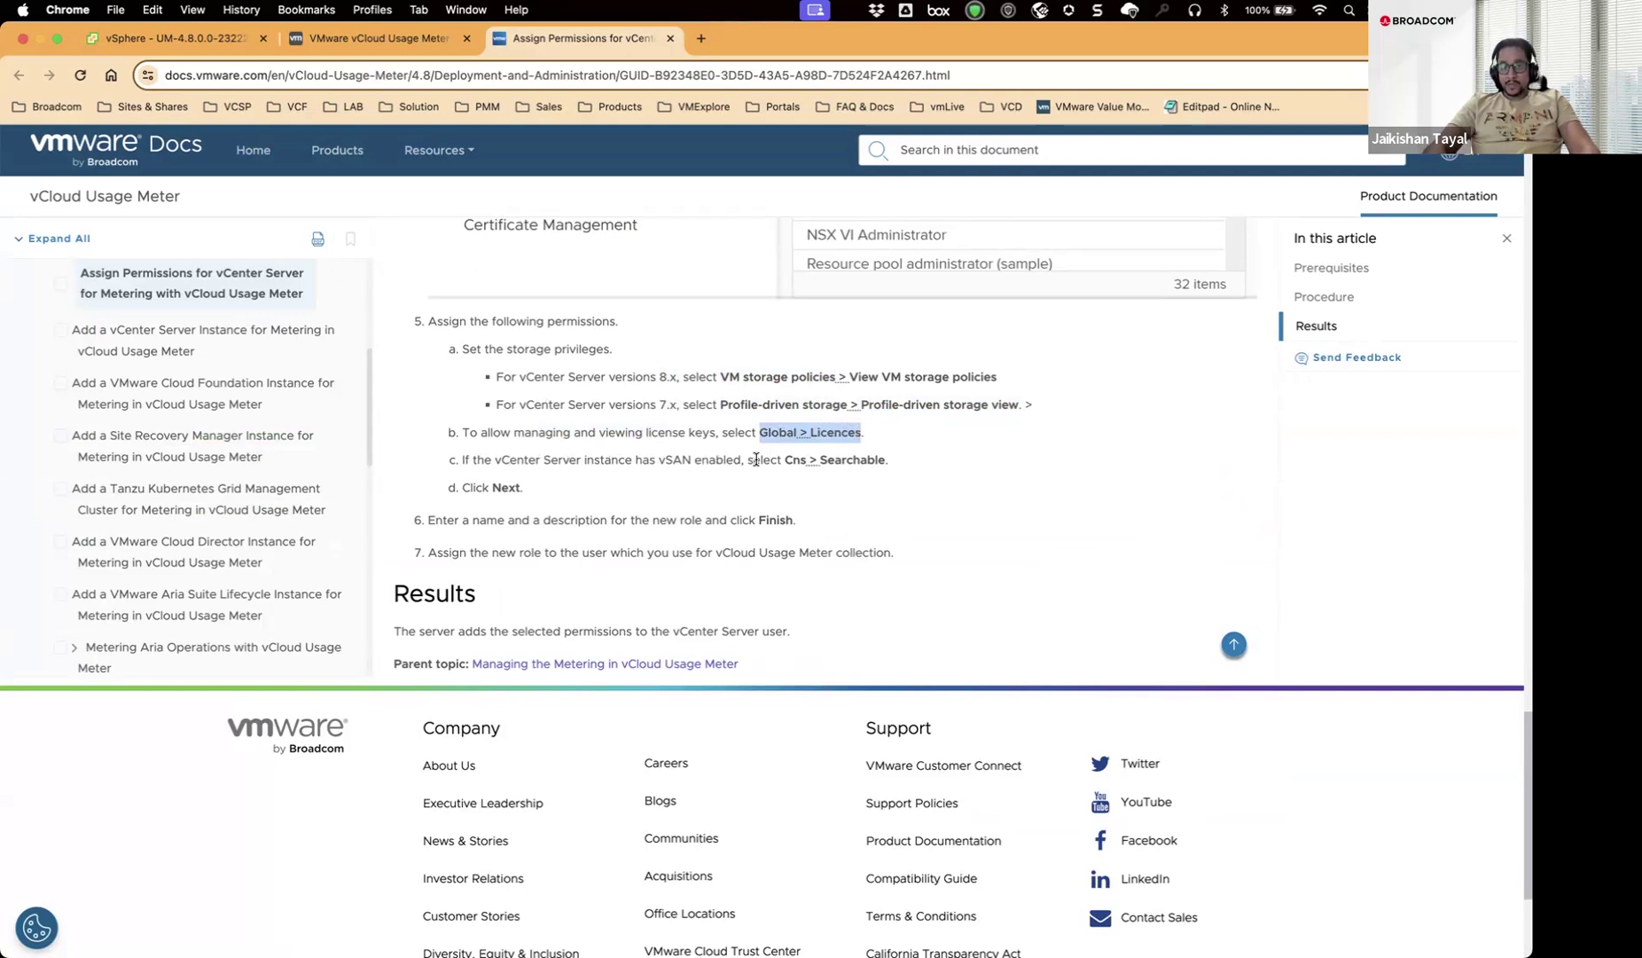
Highlight the Cns Searchable privilege and all permission steps, then return to the Add vCenter form.
left_click_drag(784, 461, 884, 459)
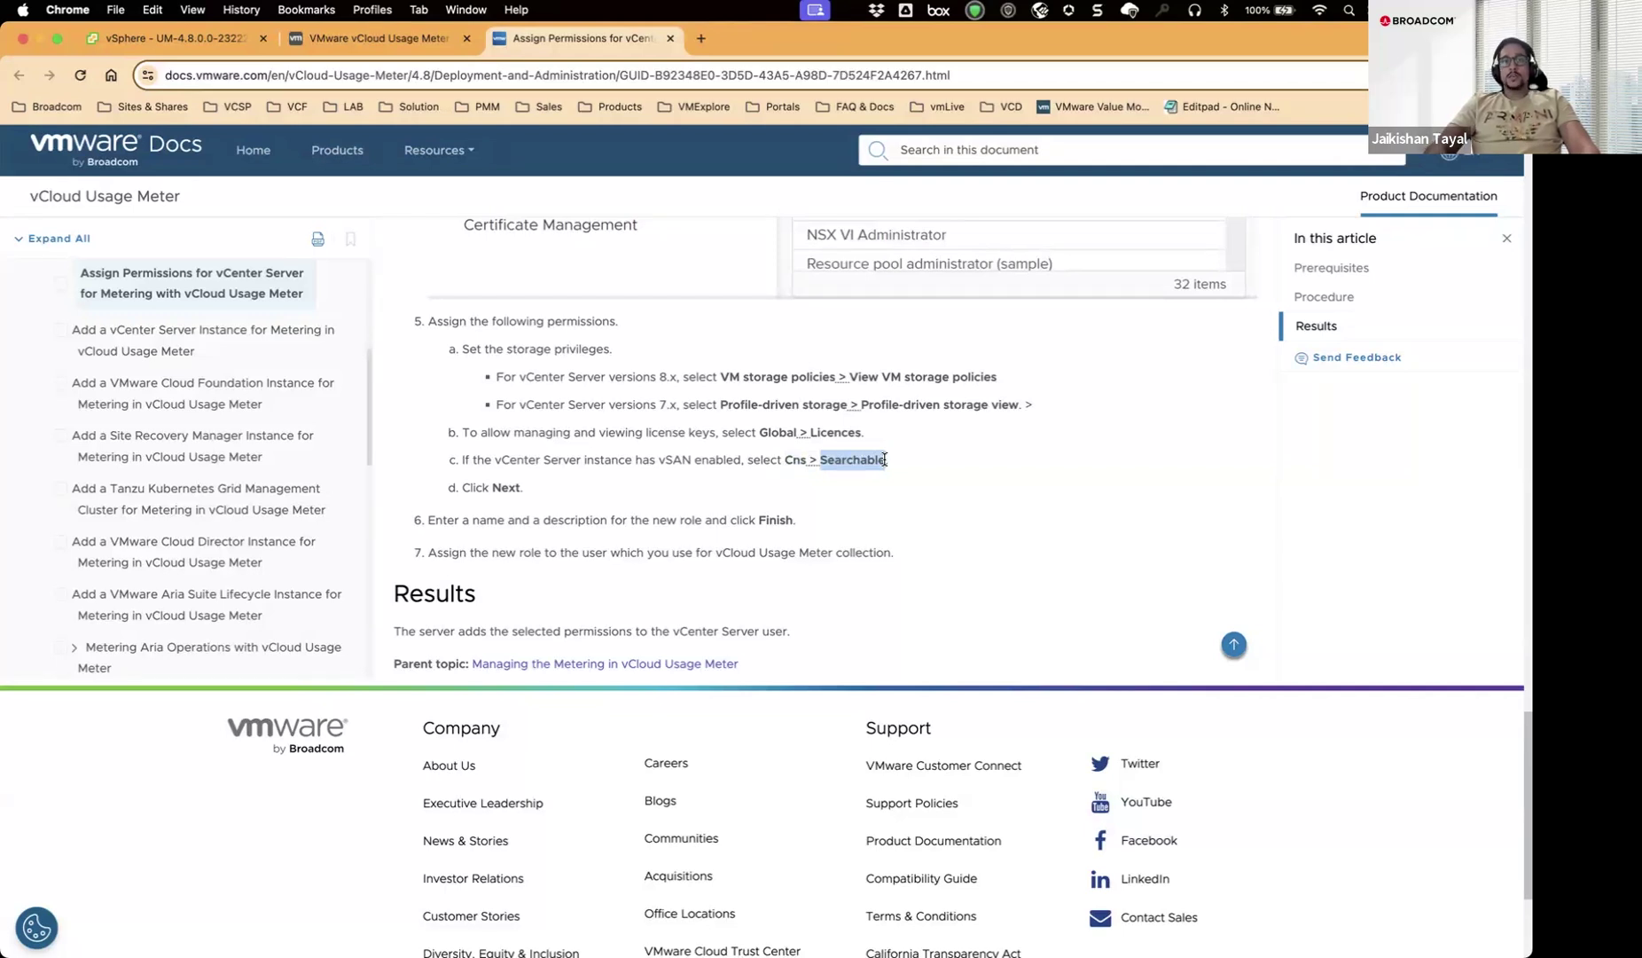
left_click(902, 462)
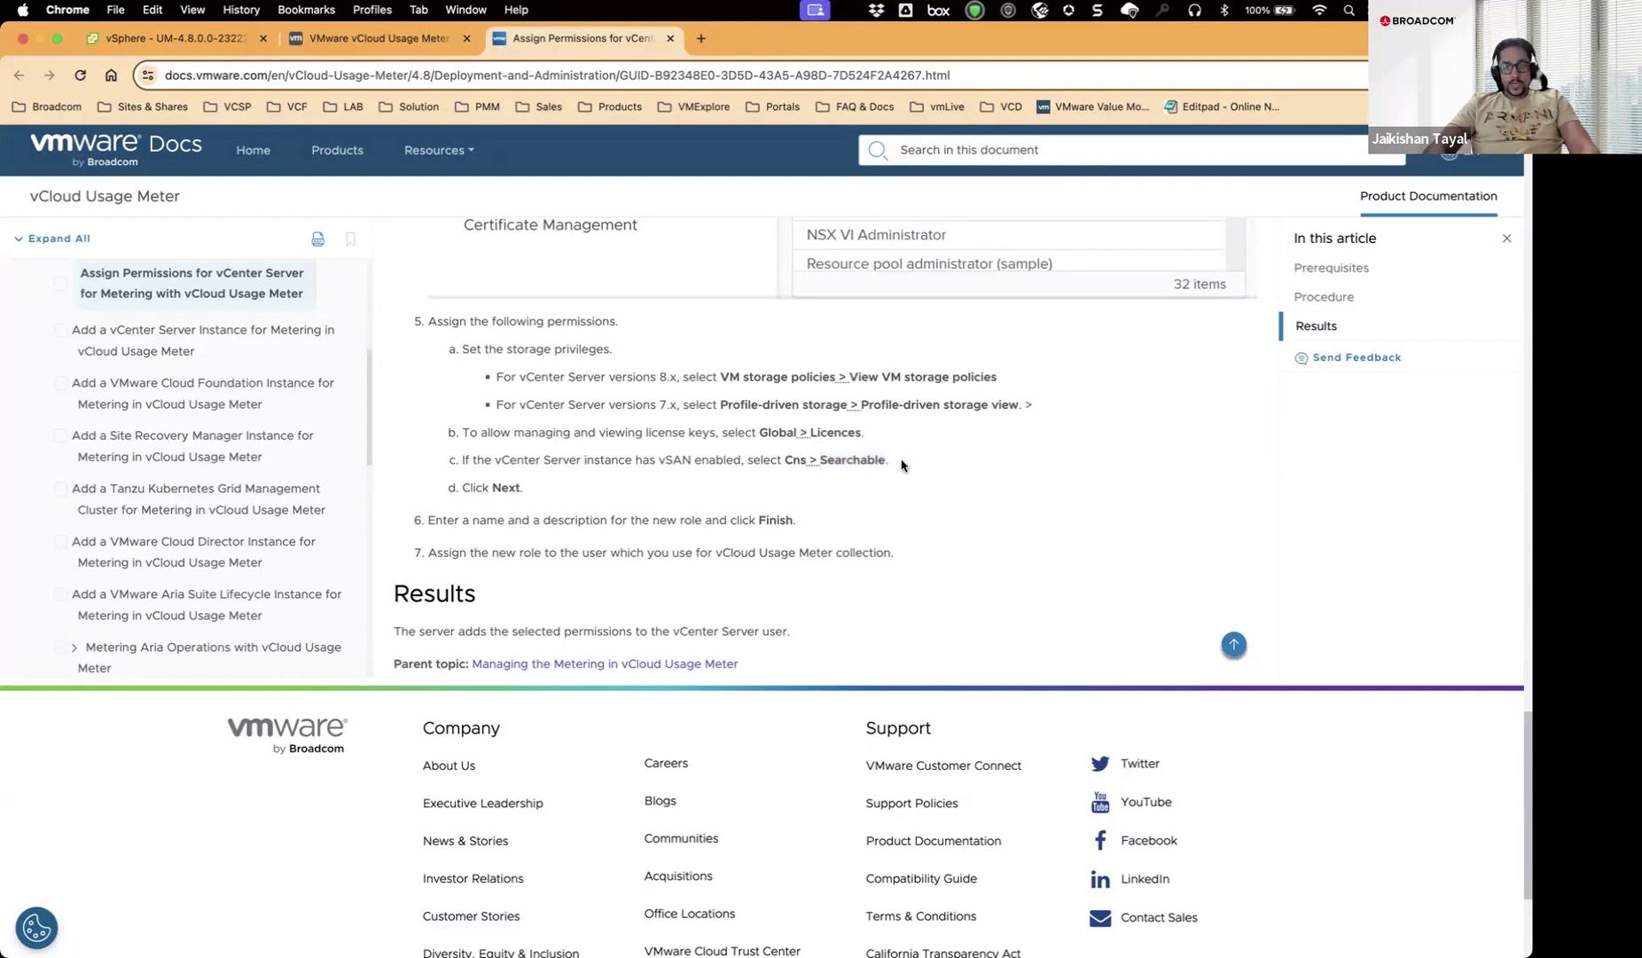
left_click_drag(902, 462, 434, 330)
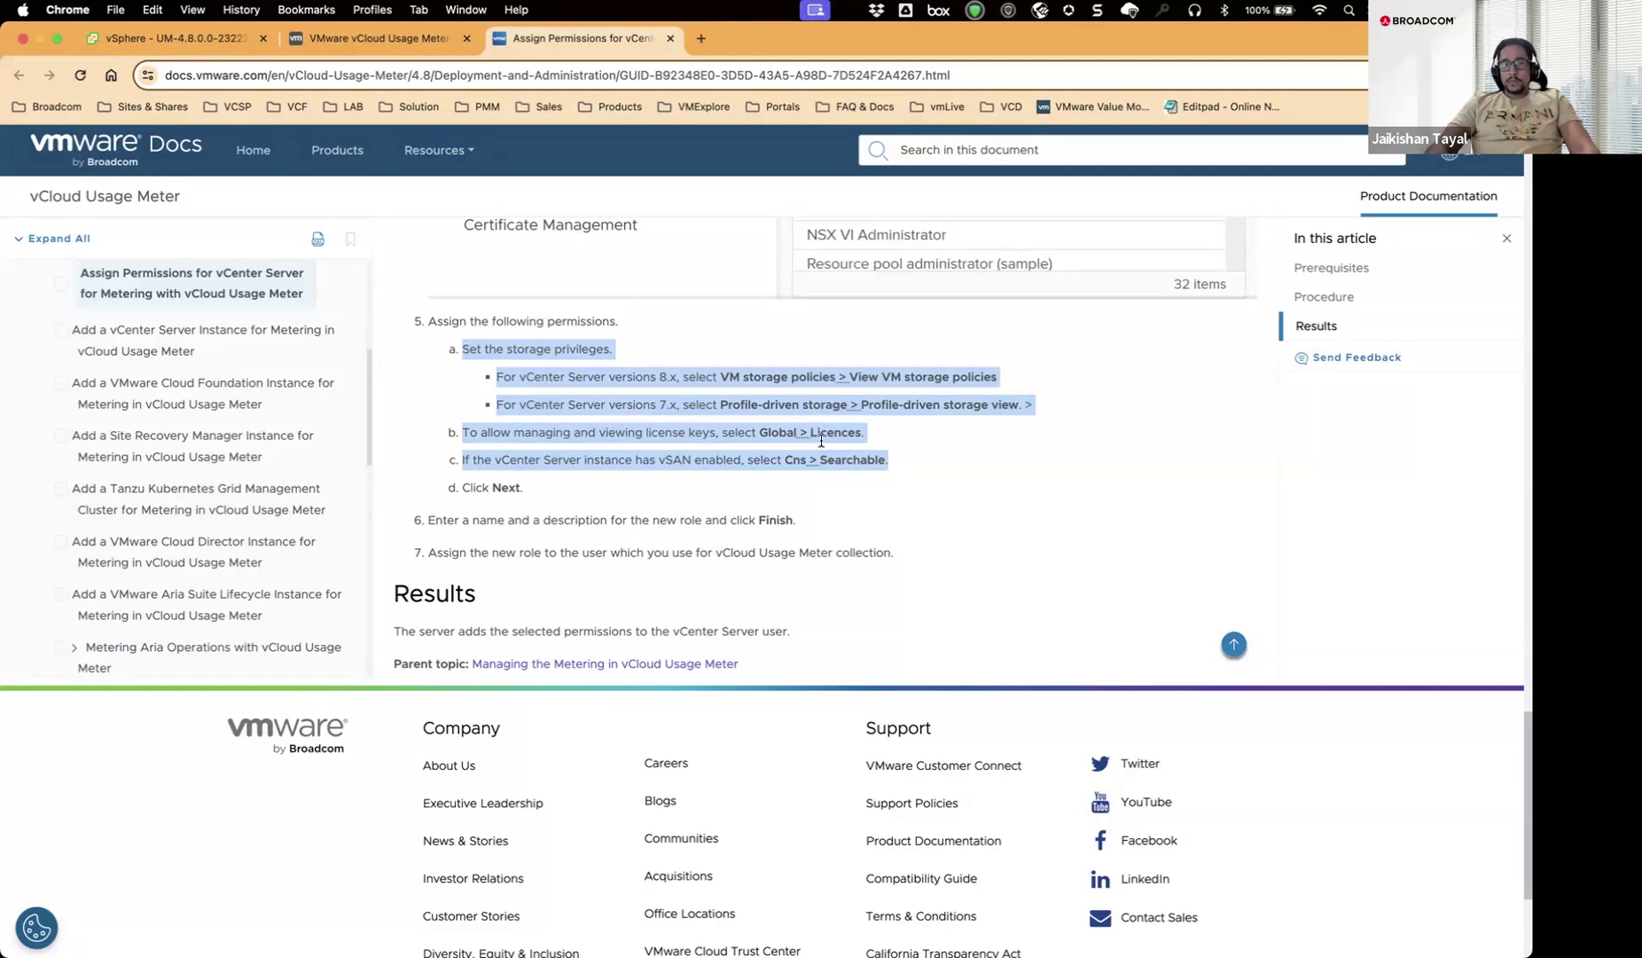
left_click(874, 444)
left_click_drag(861, 432, 808, 432)
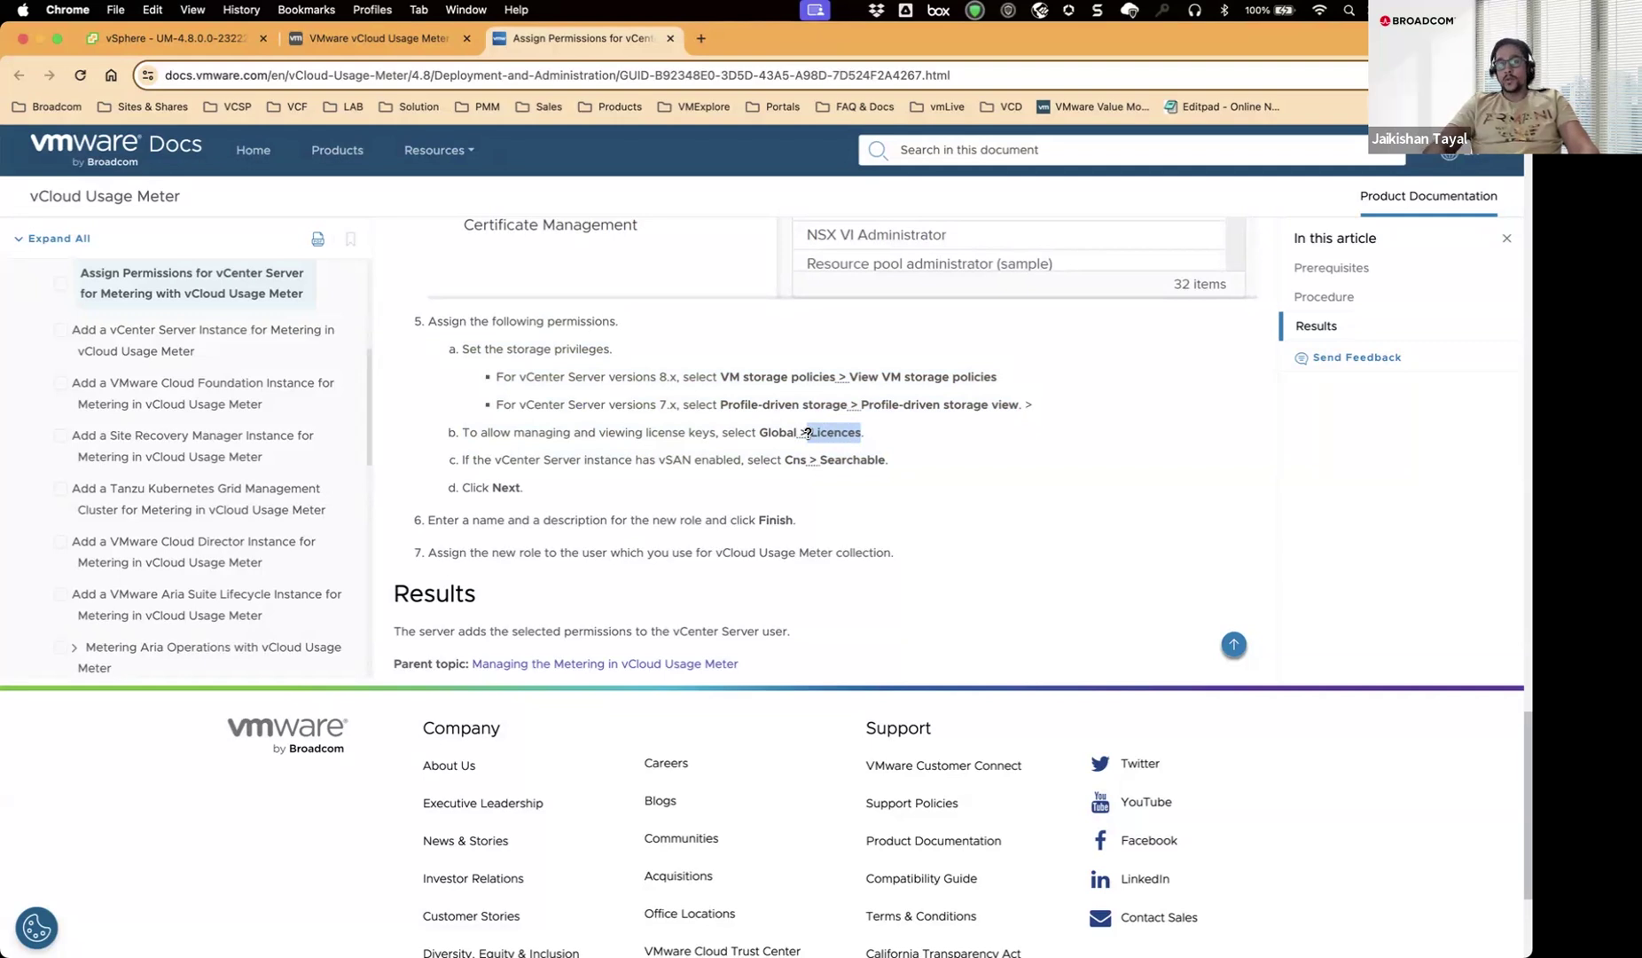
left_click(890, 460)
left_click_drag(890, 459, 482, 376)
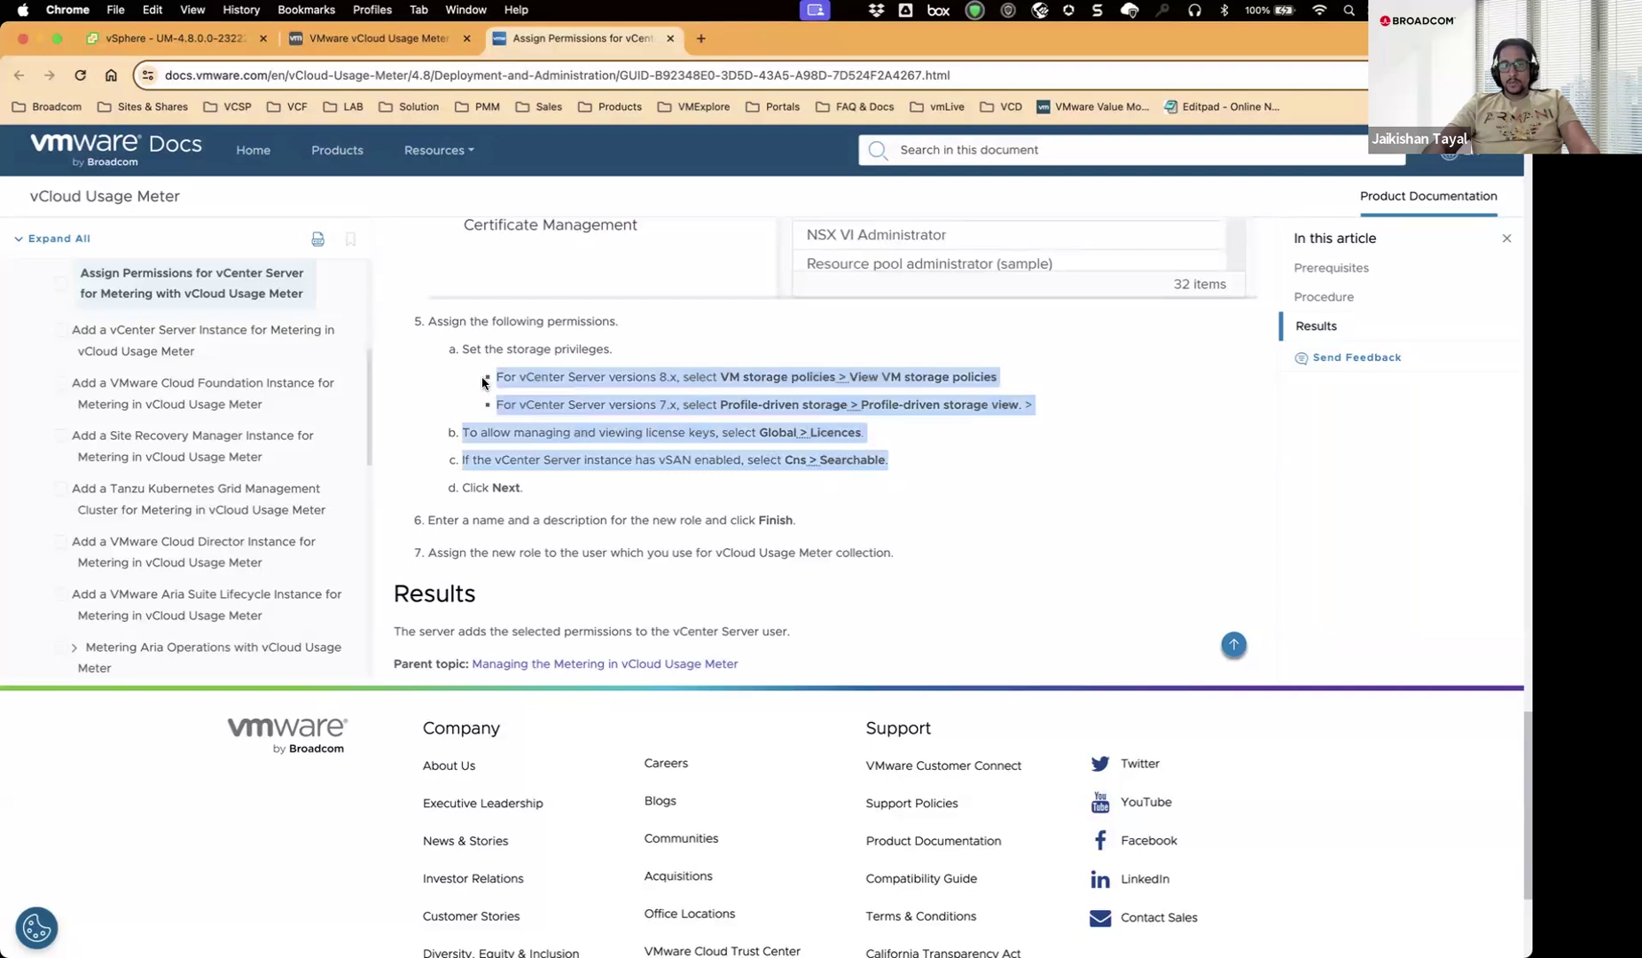
left_click(394, 39)
left_click(758, 338)
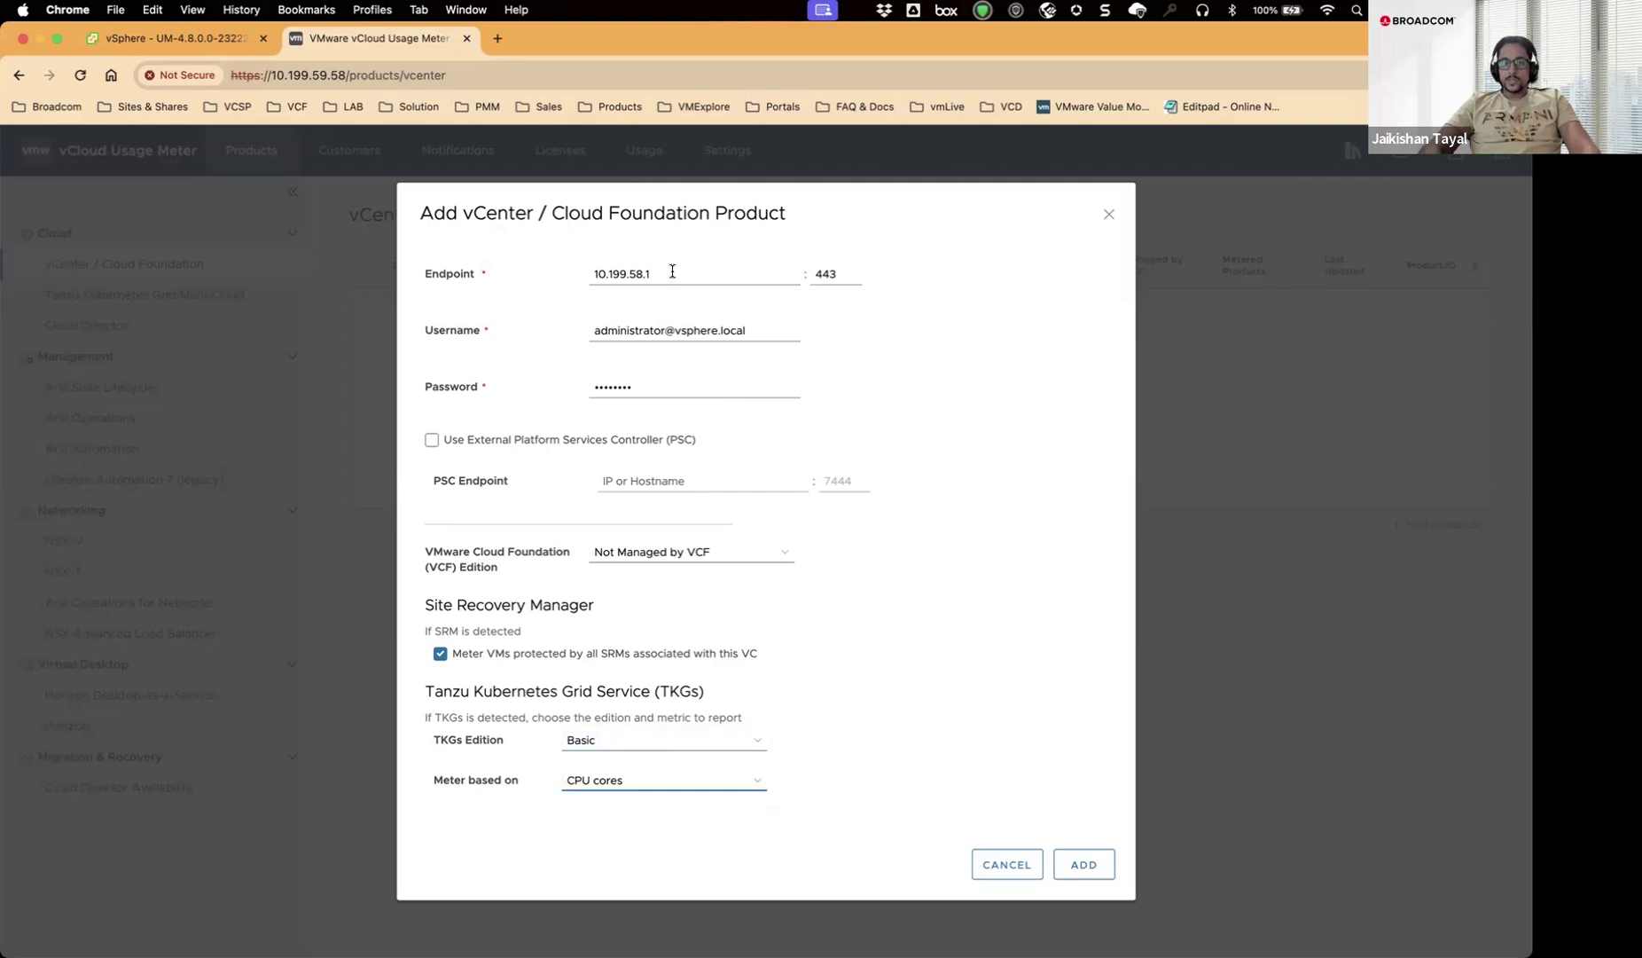
Add vCenter 10.199.58.1:443 to the Usage Meter product list.
left_click(1084, 864)
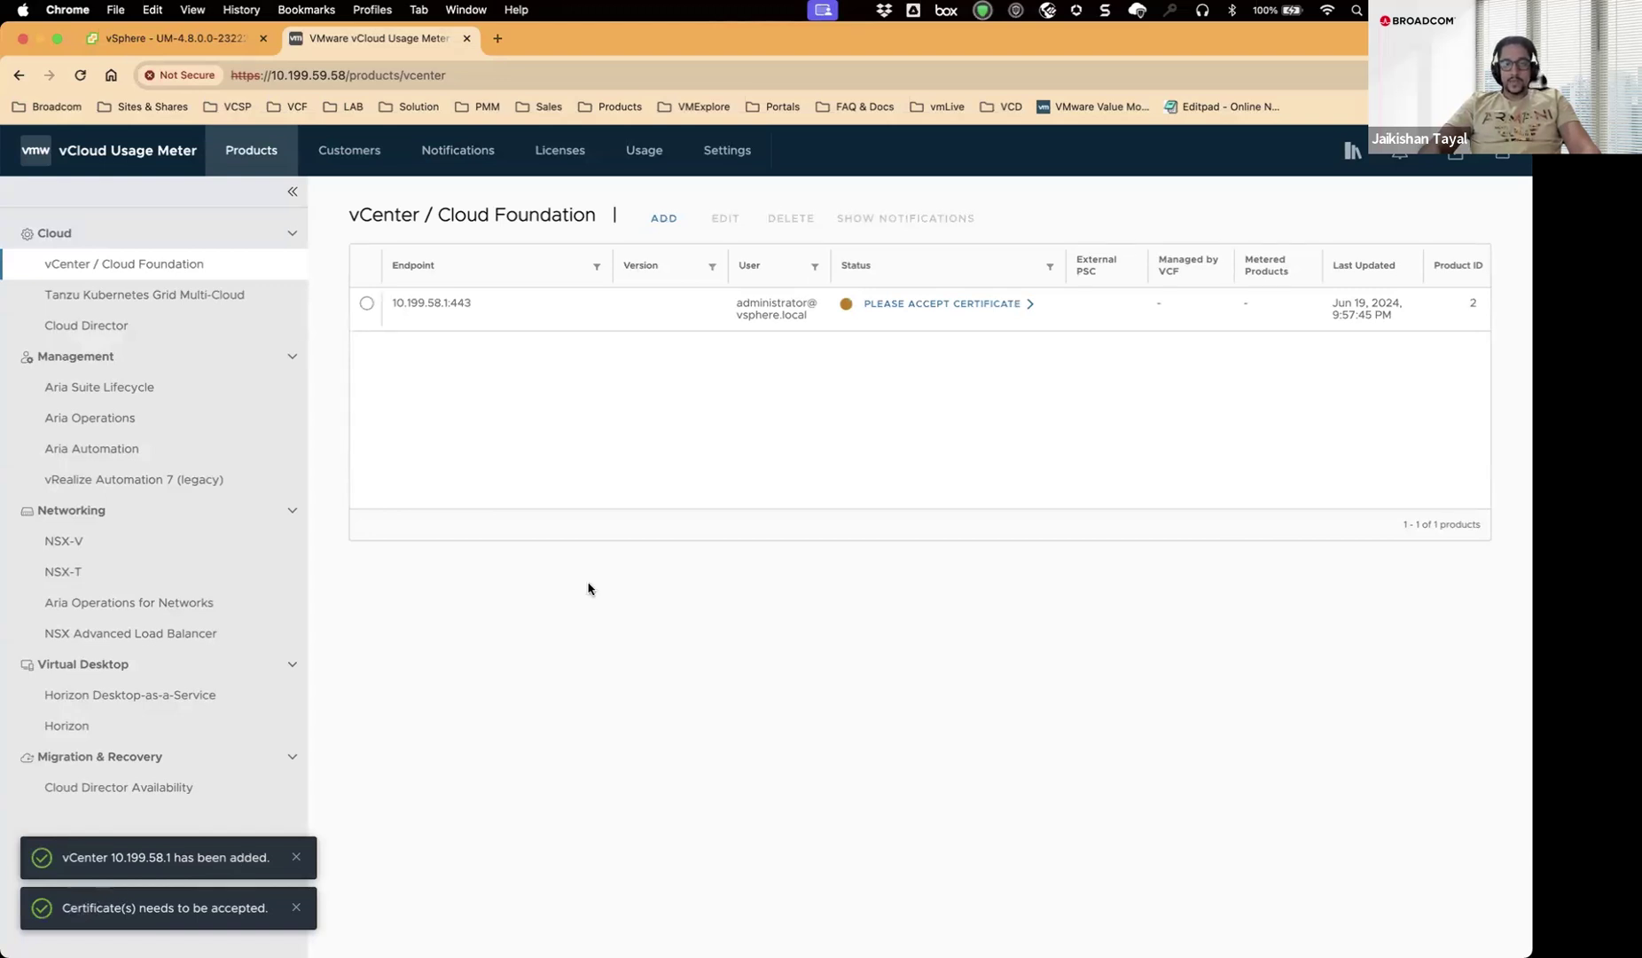
Accept the certificate for 10.199.58.1:443 and select its now Credentials verified row.
left_click(938, 311)
left_click(934, 342)
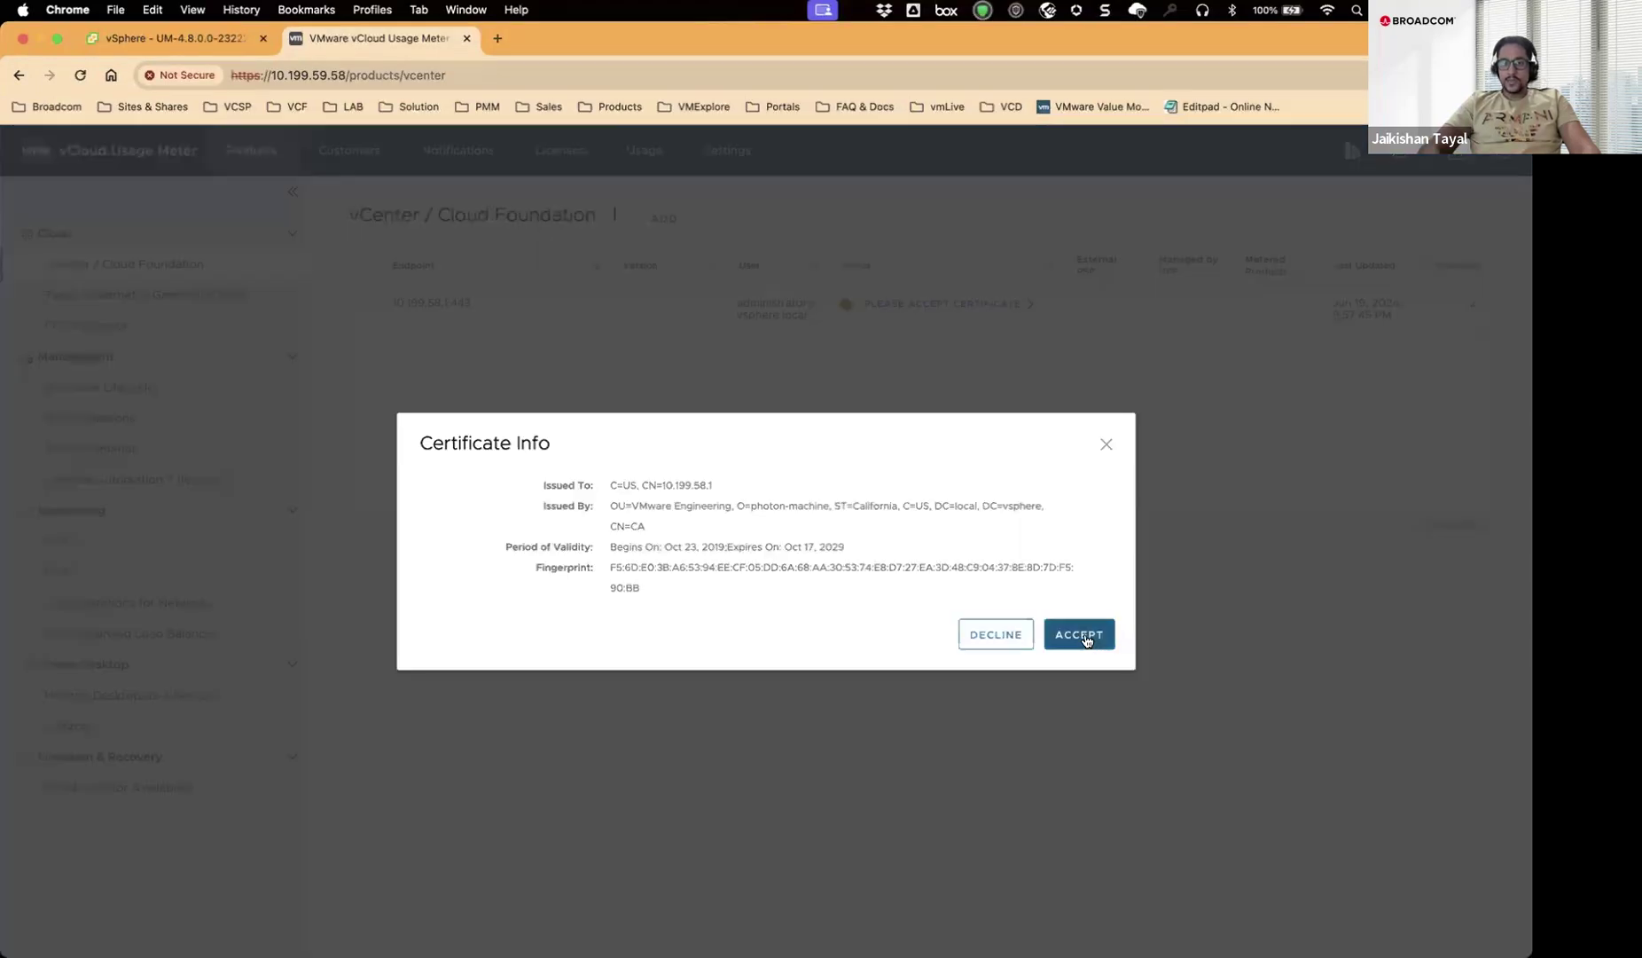
left_click(1086, 640)
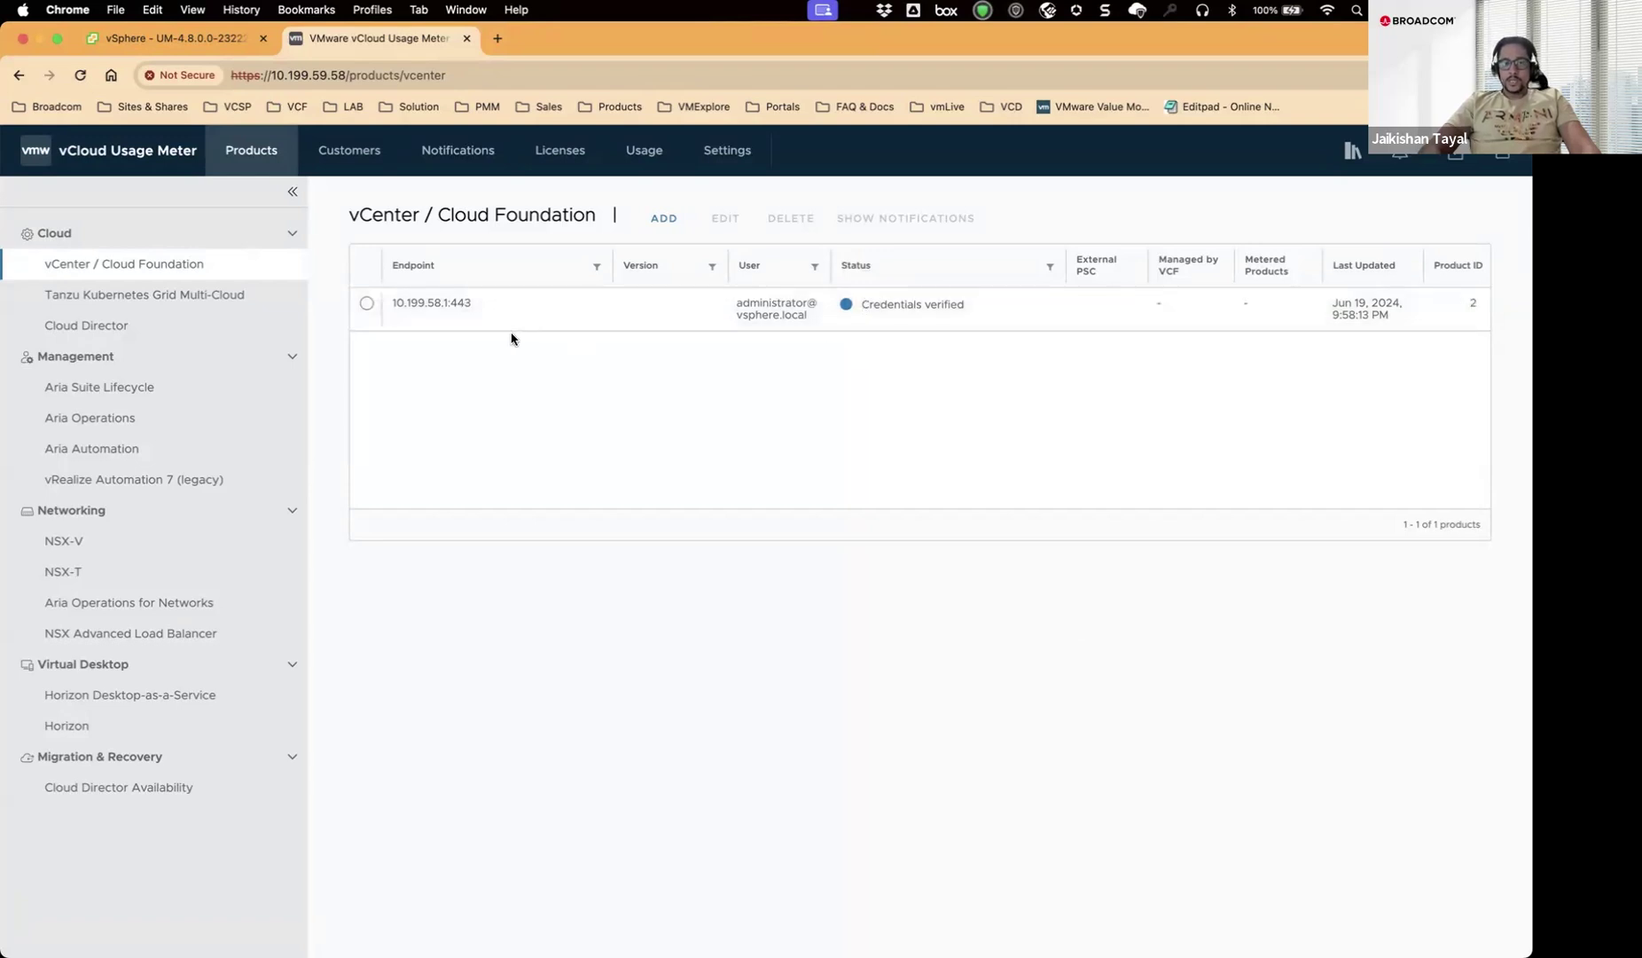
left_click(366, 304)
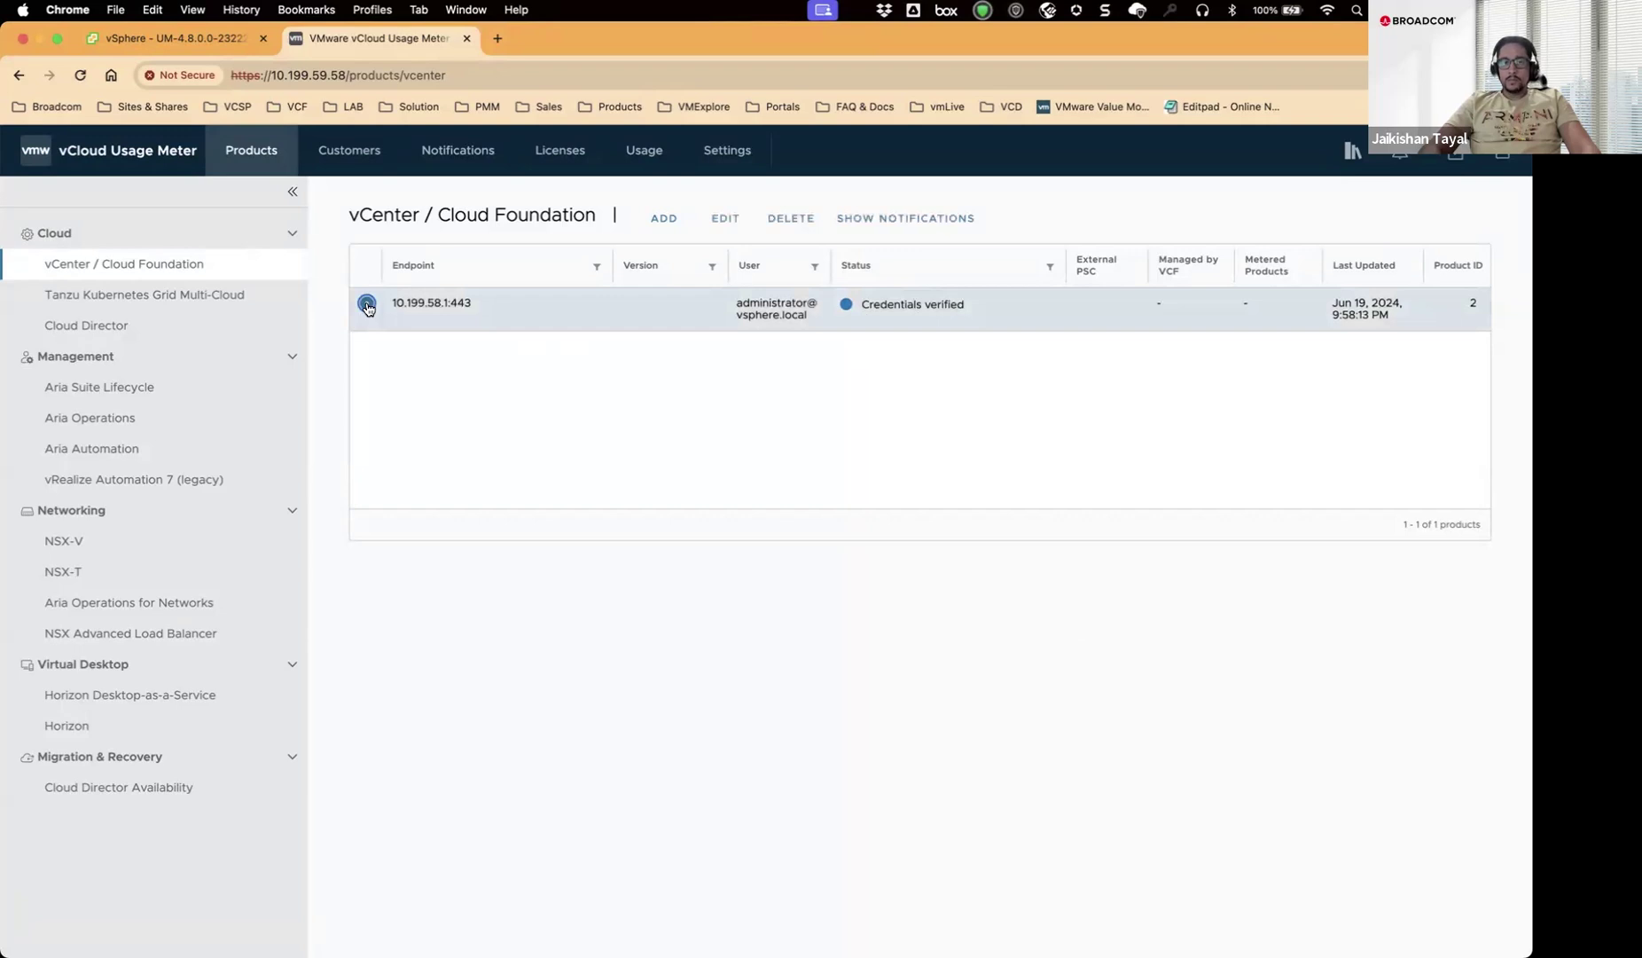